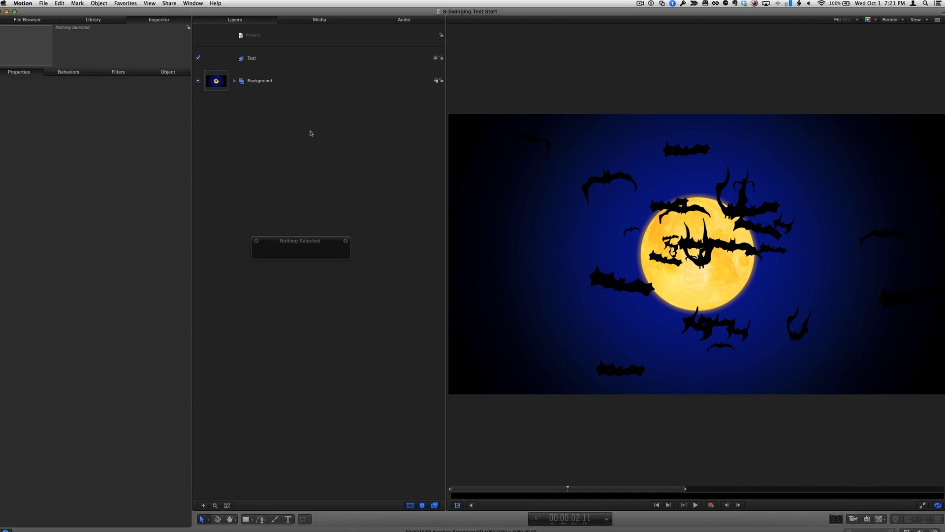
# Expand the Background group and inspect its Gradient, Moon and Bats layers
pyautogui.click(239, 81)
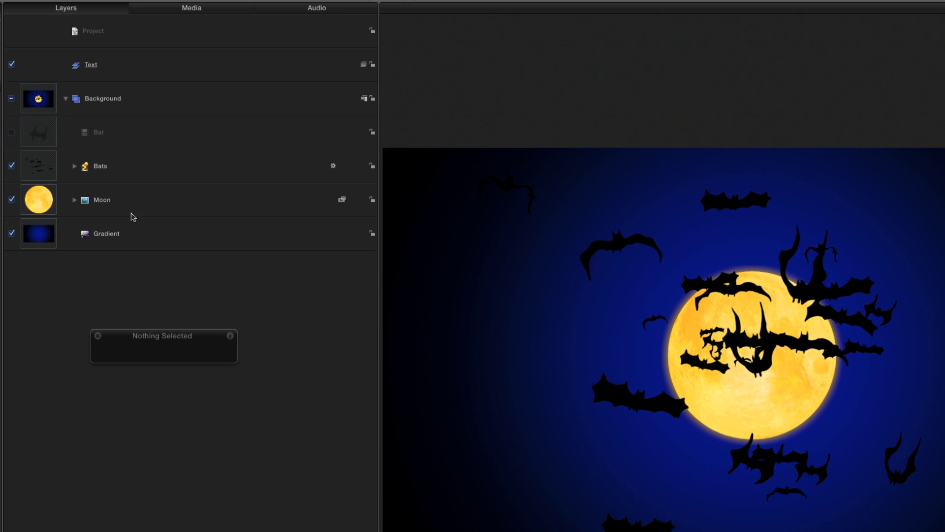
pyautogui.click(175, 233)
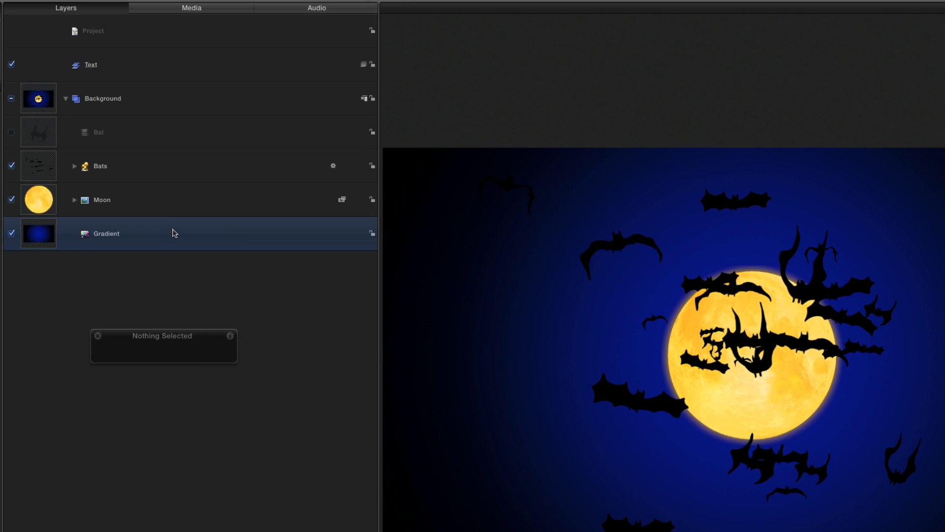
pyautogui.click(167, 198)
pyautogui.click(170, 167)
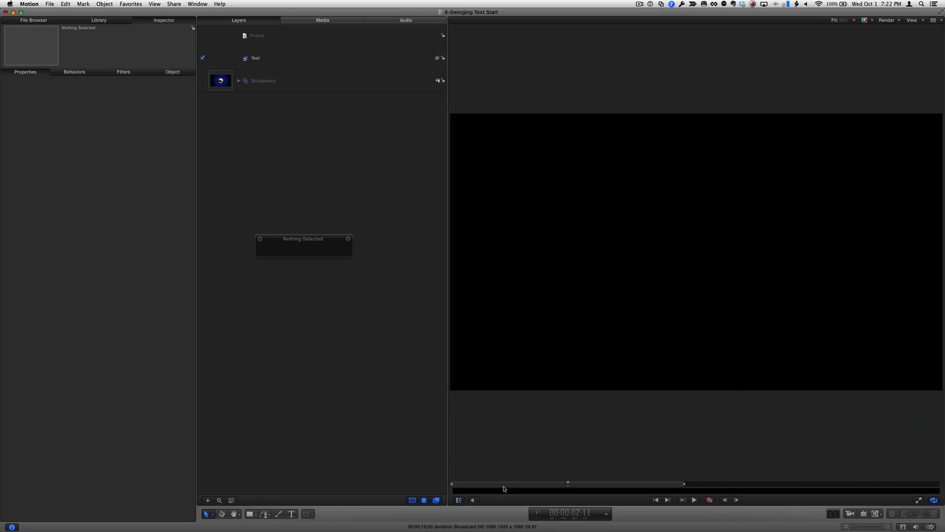
# Style the PUMPKIN text in Misadventures, centre-aligned, size 259, coloured orange
pyautogui.moveTo(504, 489); pyautogui.dragTo(435, 479)
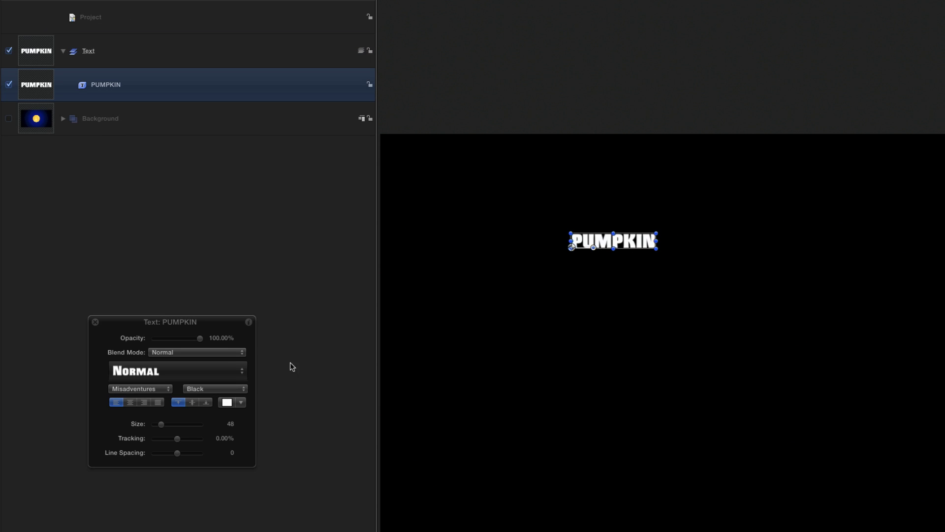
pyautogui.click(165, 390)
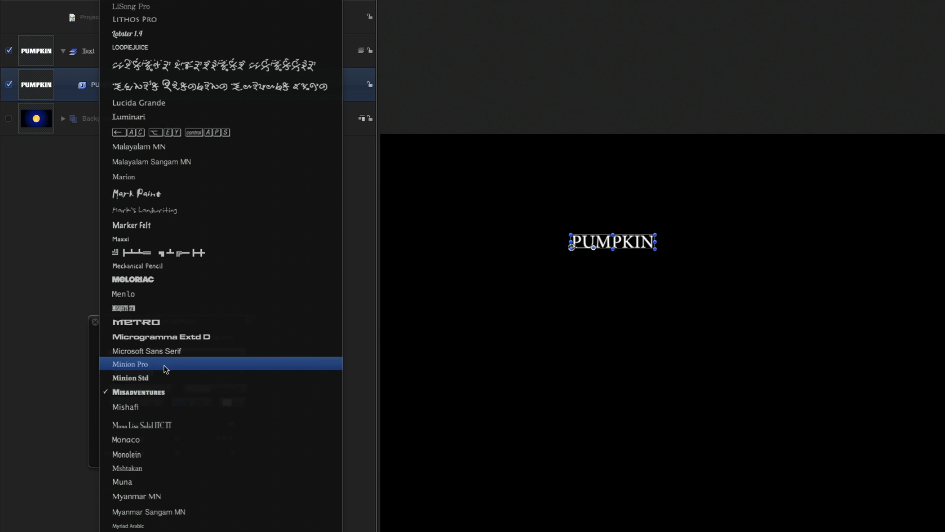
pyautogui.click(163, 393)
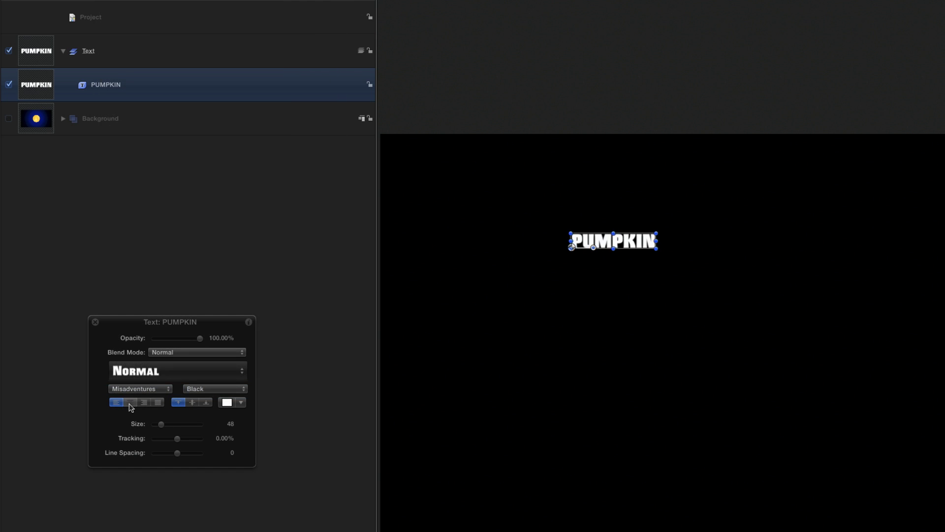
pyautogui.click(130, 402)
pyautogui.moveTo(165, 430); pyautogui.dragTo(196, 425)
pyautogui.click(241, 403)
pyautogui.click(280, 415)
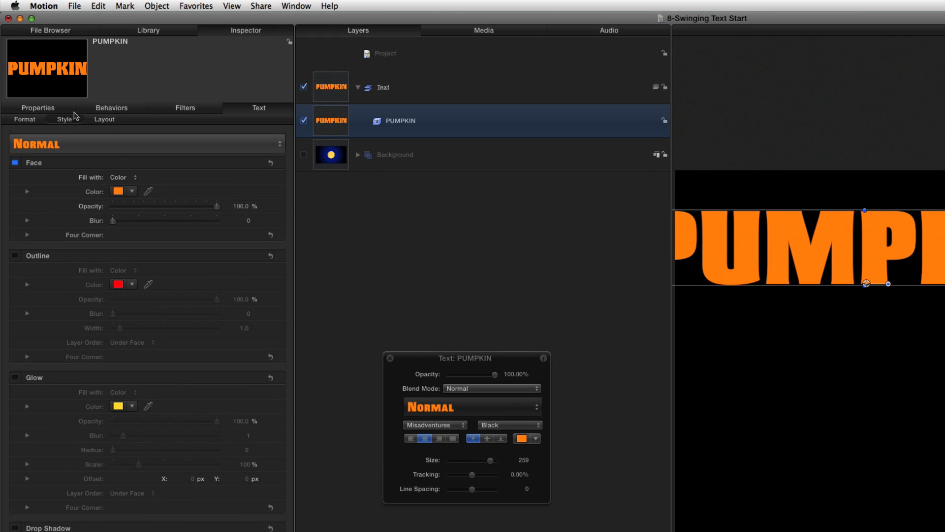
# Reset PUMPKIN's transform to X 0 px and set Position Y to 238 px
pyautogui.click(38, 107)
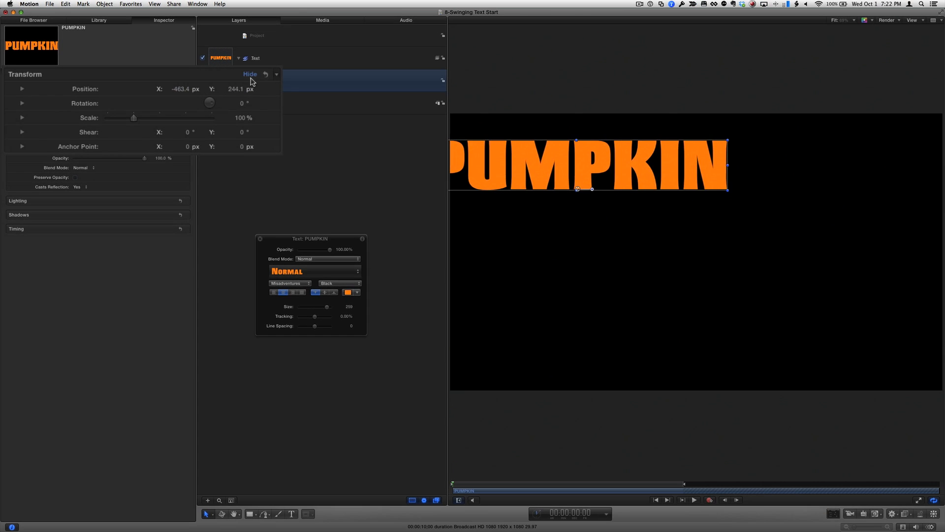
pyautogui.click(265, 74)
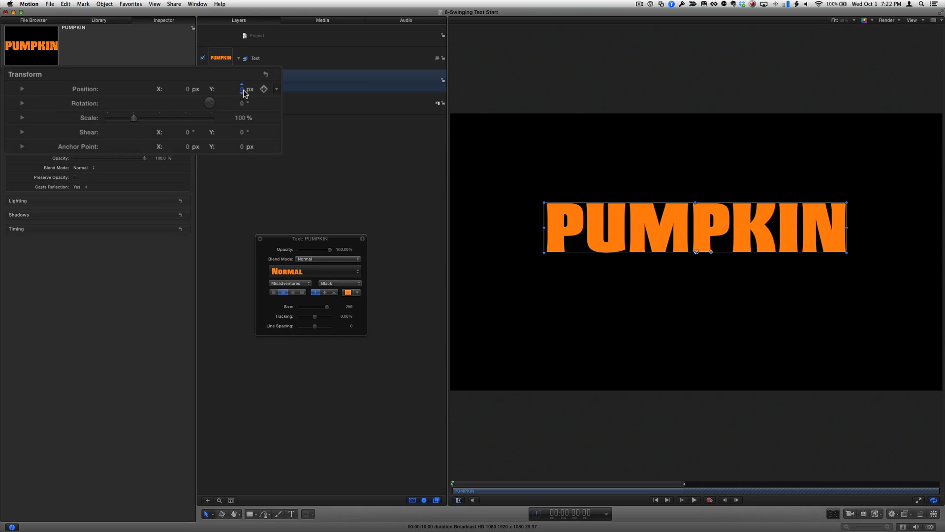
pyautogui.moveTo(243, 94); pyautogui.dragTo(274, 91)
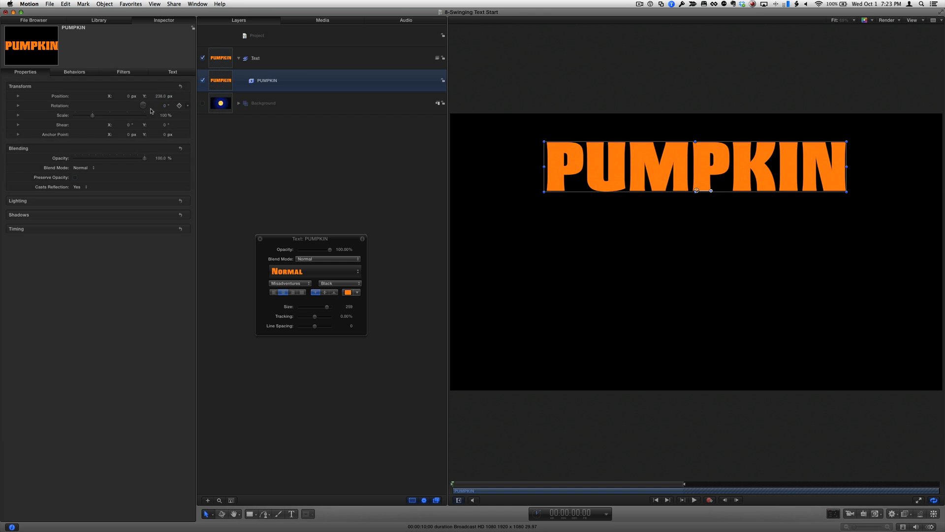
# Move PUMPKIN's anchor point up to its top centre (anchor Y 192.2 px)
pyautogui.rightClick(673, 159)
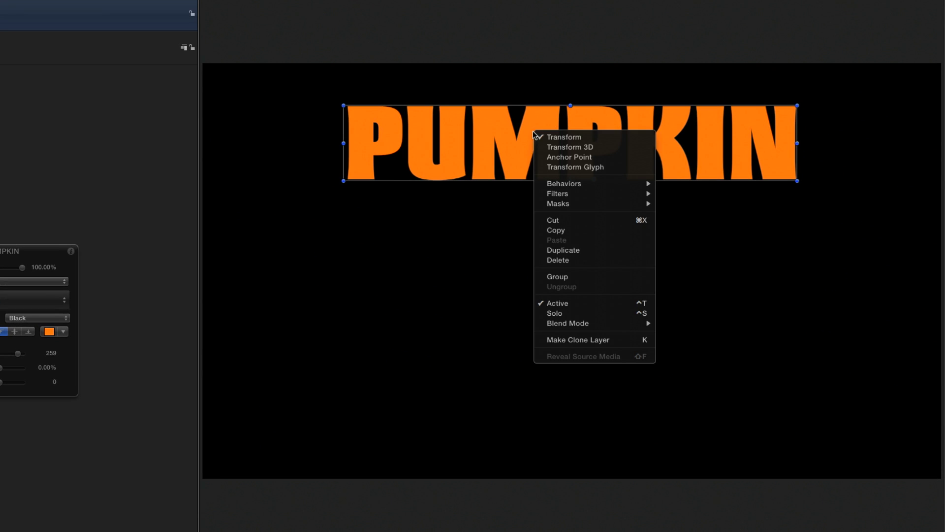
pyautogui.click(581, 158)
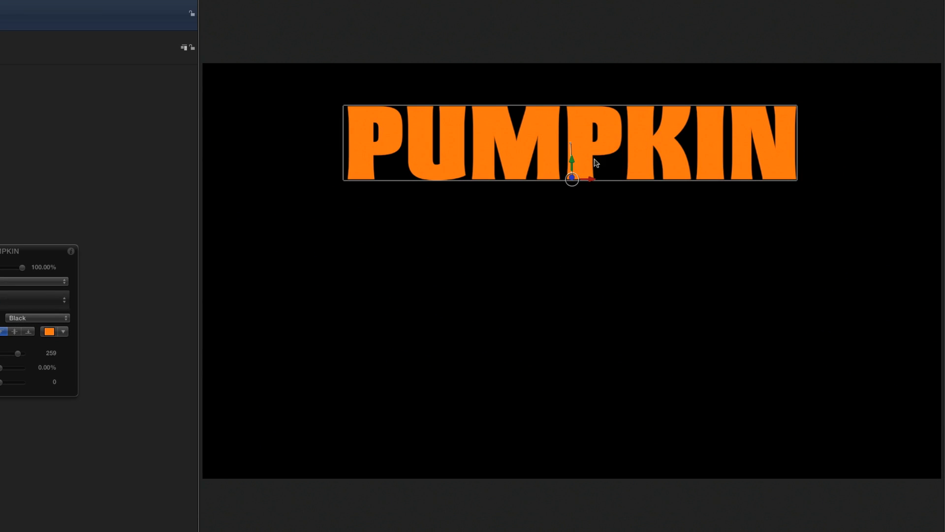
pyautogui.moveTo(574, 161); pyautogui.dragTo(570, 85)
# Return to Transform mode, test PUMPKIN's X rotation, then set it back to 0
pyautogui.rightClick(540, 123)
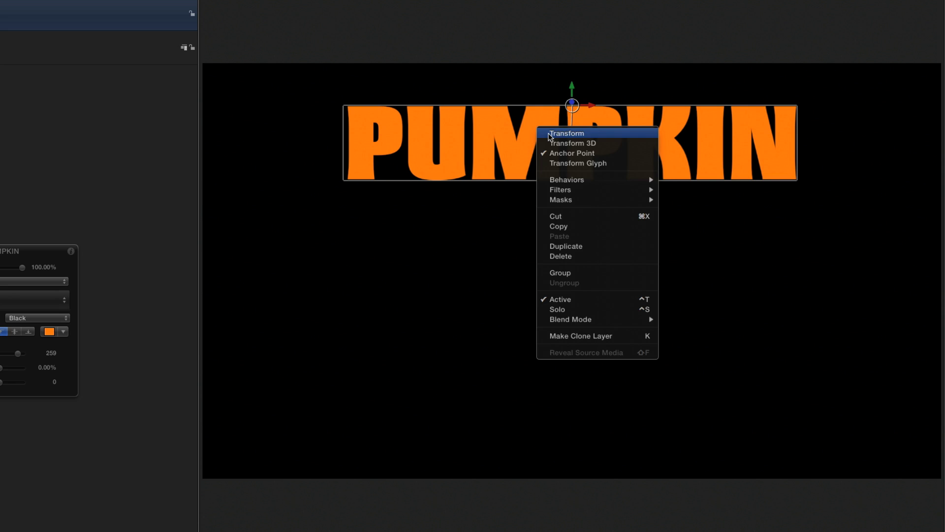
pyautogui.click(551, 134)
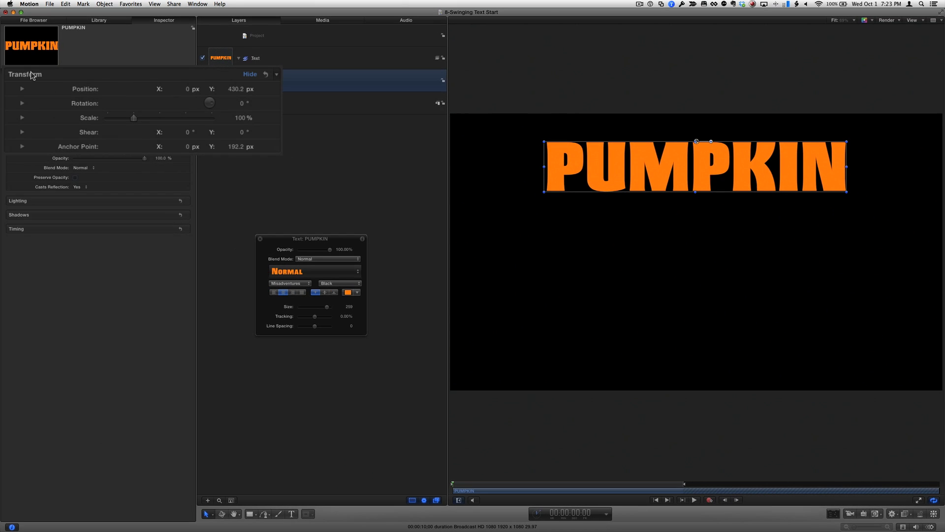
pyautogui.click(22, 103)
pyautogui.moveTo(244, 122); pyautogui.dragTo(238, 122)
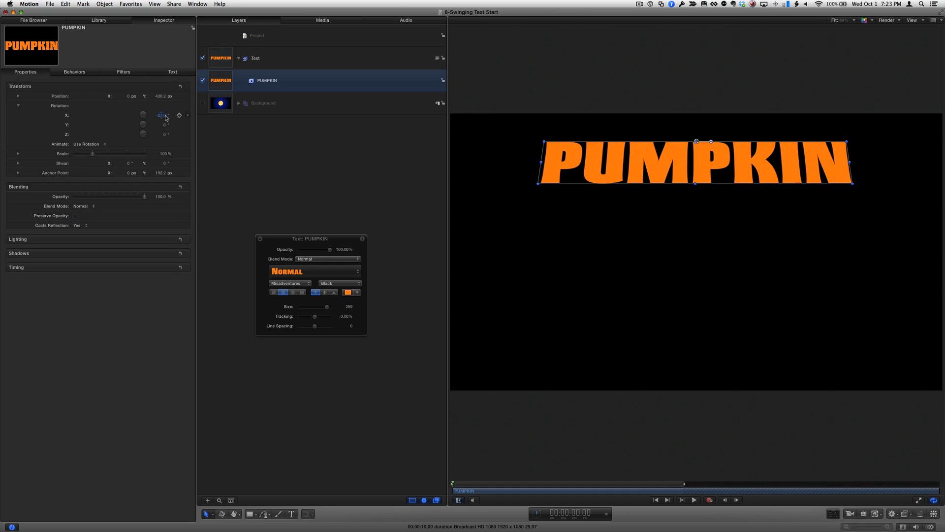
pyautogui.write('0')
pyautogui.press('Return')
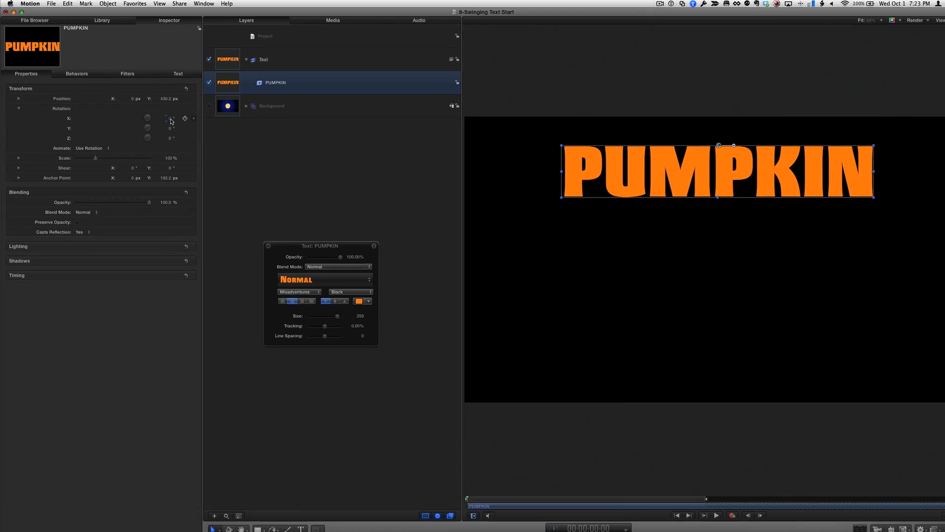
# Add an Oscillate behaviour to PUMPKIN's Rotation X, preview it, and set speed to 100
pyautogui.click(188, 115)
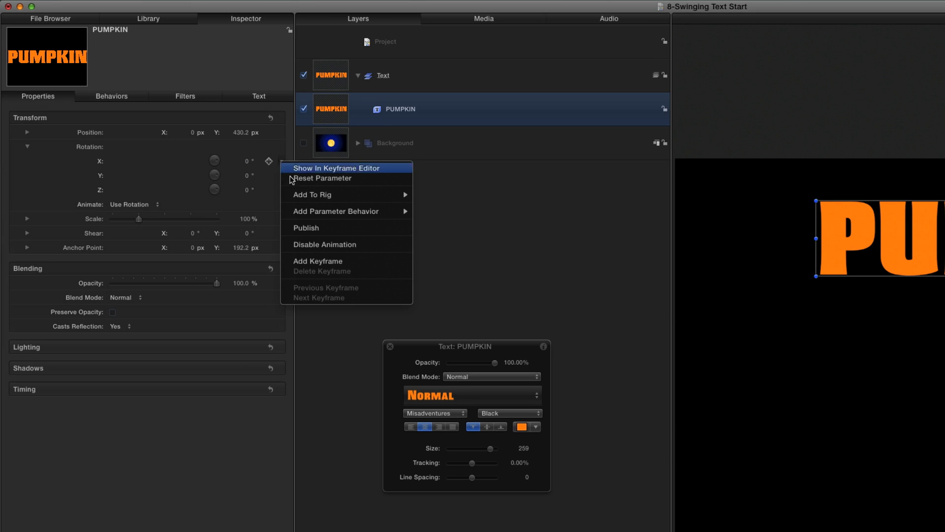
pyautogui.moveTo(358, 217)
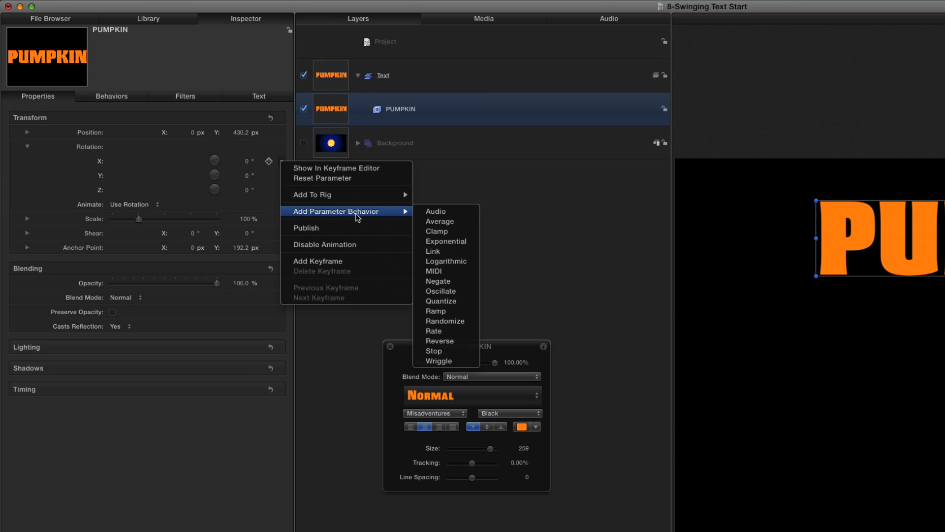
pyautogui.click(459, 295)
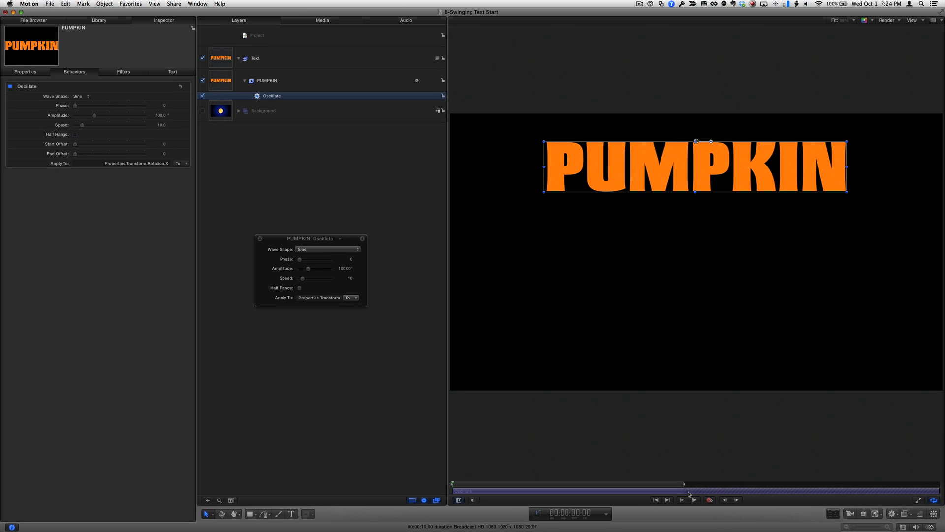
pyautogui.click(694, 502)
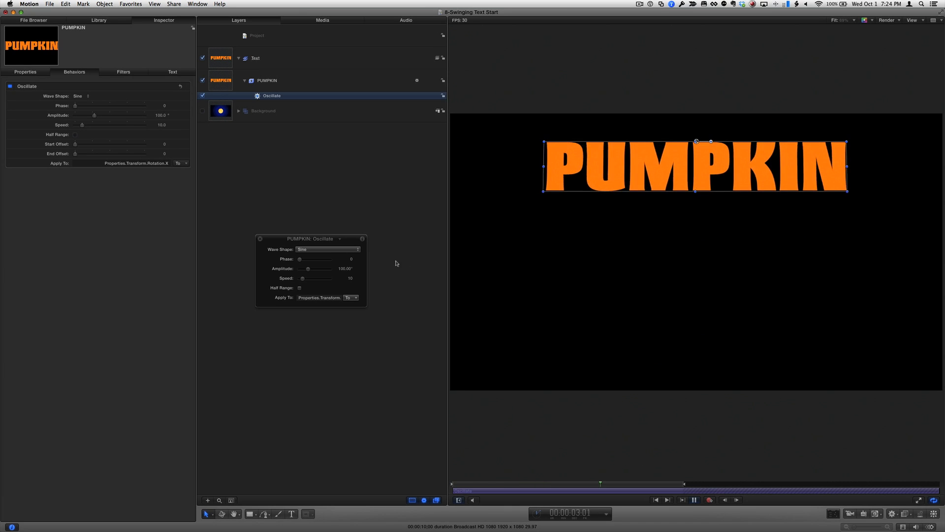
pyautogui.moveTo(297, 282); pyautogui.dragTo(354, 291)
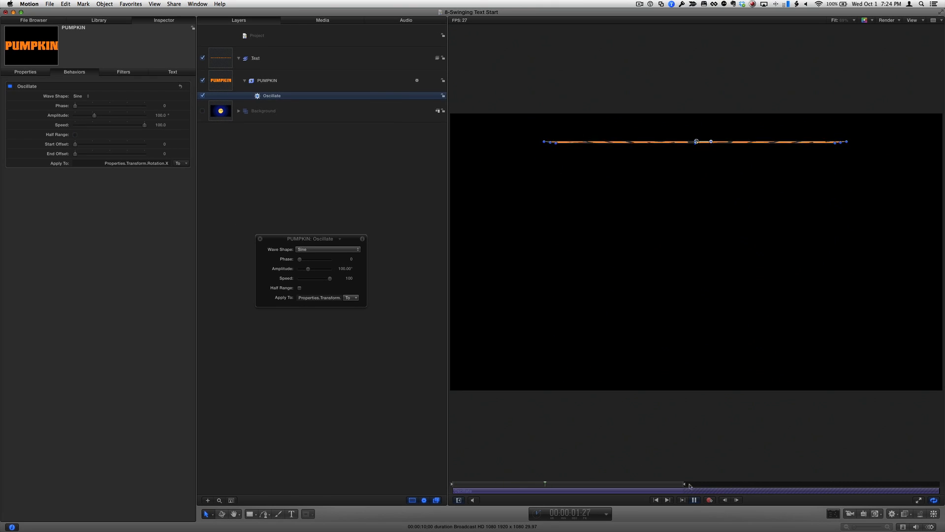
# At the first frame, set the Oscillate Start Offset to about -4.1 so PUMPKIN starts edge-on
pyautogui.click(694, 500)
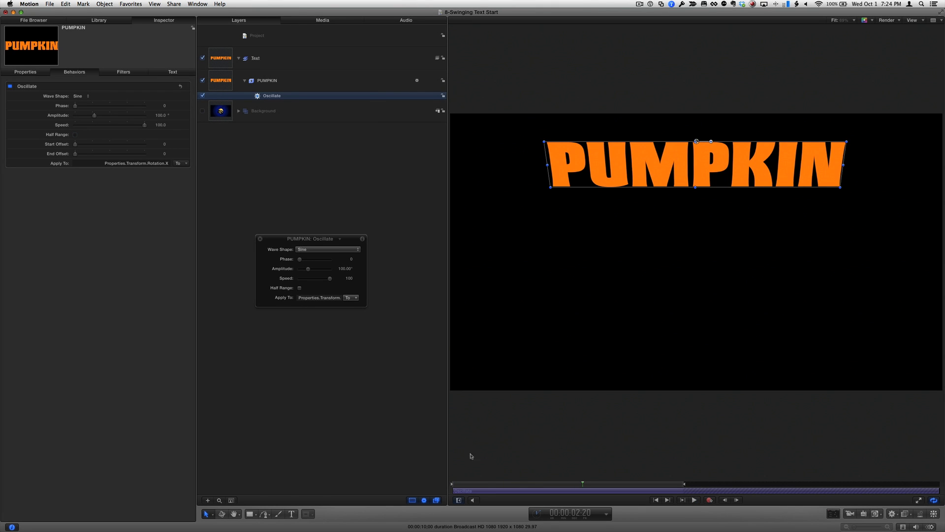
pyautogui.moveTo(486, 485); pyautogui.dragTo(440, 484)
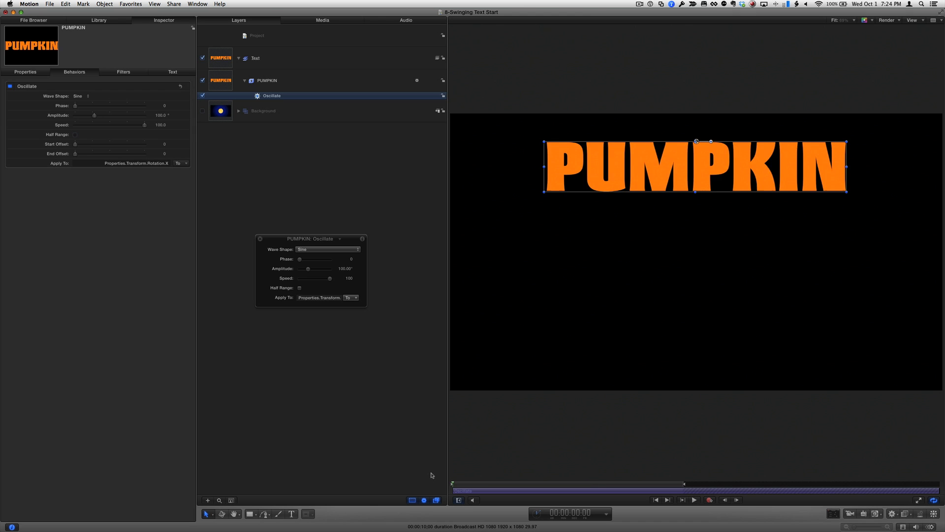
pyautogui.press('Right')
pyautogui.press('Right')
pyautogui.press('Left')
pyautogui.press('Left')
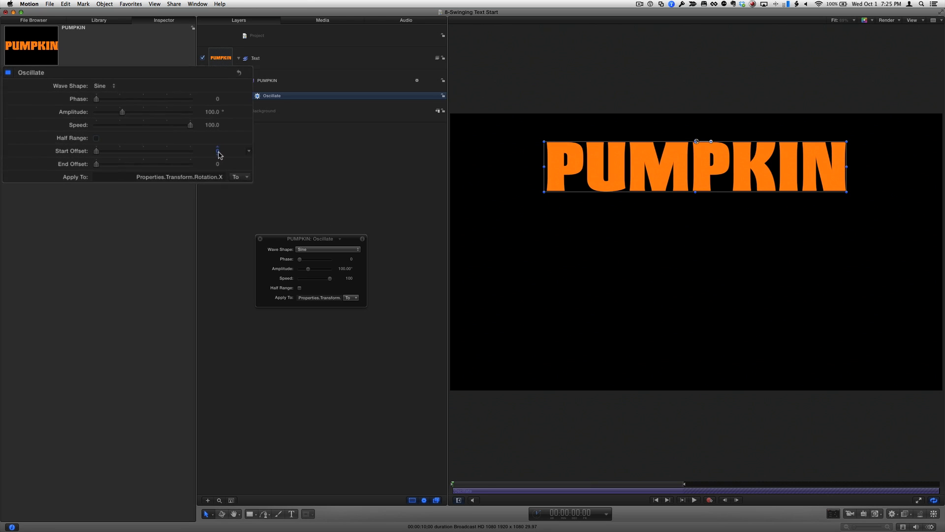
pyautogui.moveTo(165, 143); pyautogui.dragTo(164, 145)
pyautogui.moveTo(237, 153); pyautogui.dragTo(237, 154)
pyautogui.moveTo(165, 144); pyautogui.dragTo(166, 146)
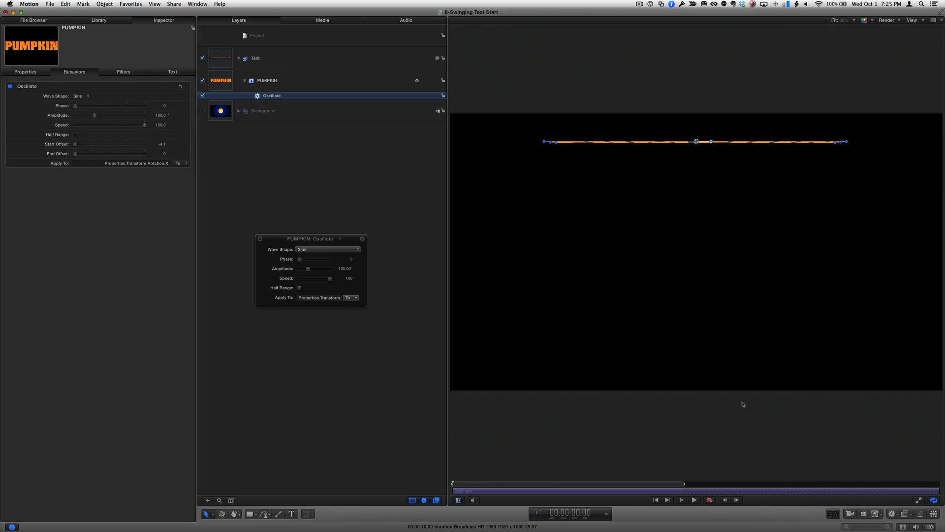
# Add a Fade In/Fade Out behaviour with a 6-frame fade-in, then preview it
pyautogui.click(892, 513)
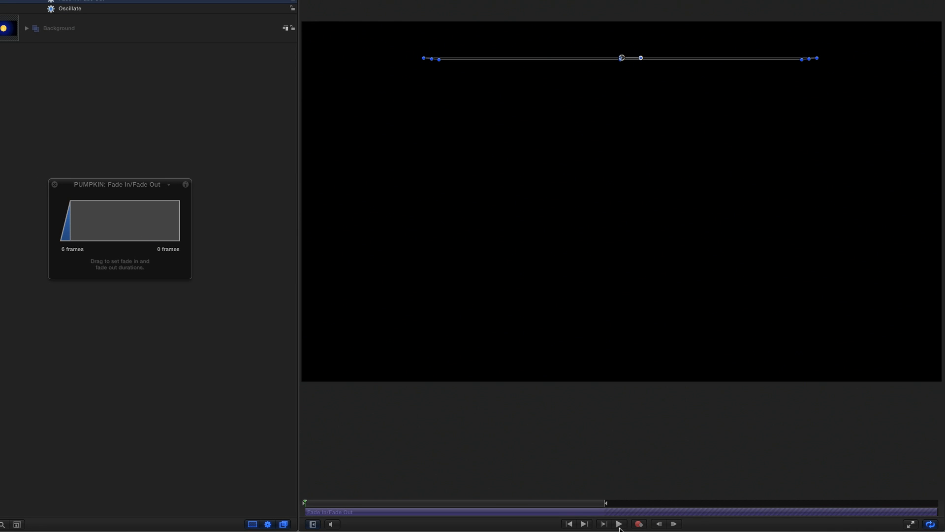
pyautogui.click(619, 525)
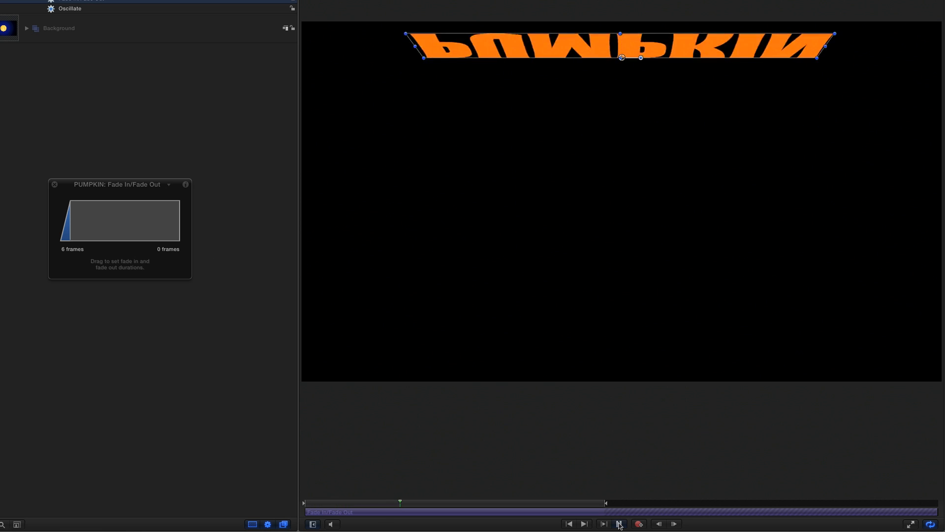
pyautogui.click(619, 525)
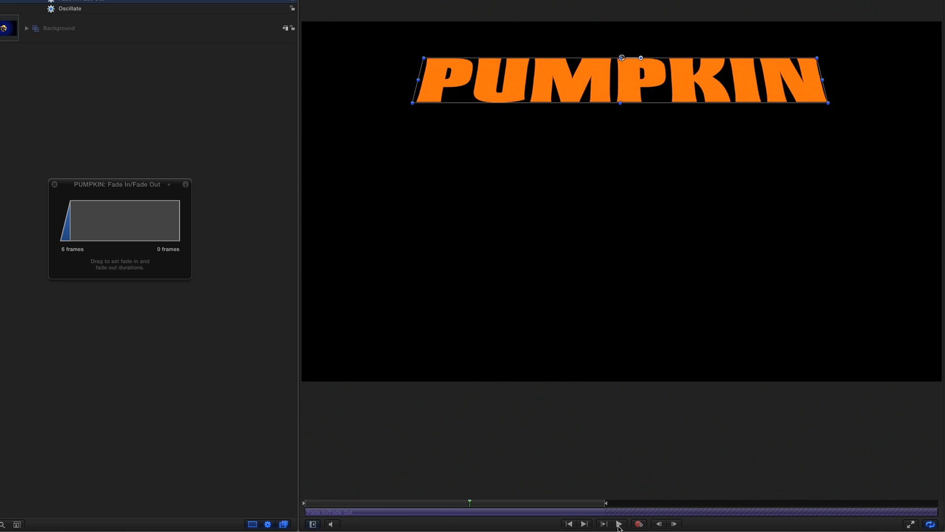
pyautogui.moveTo(457, 504); pyautogui.dragTo(297, 503)
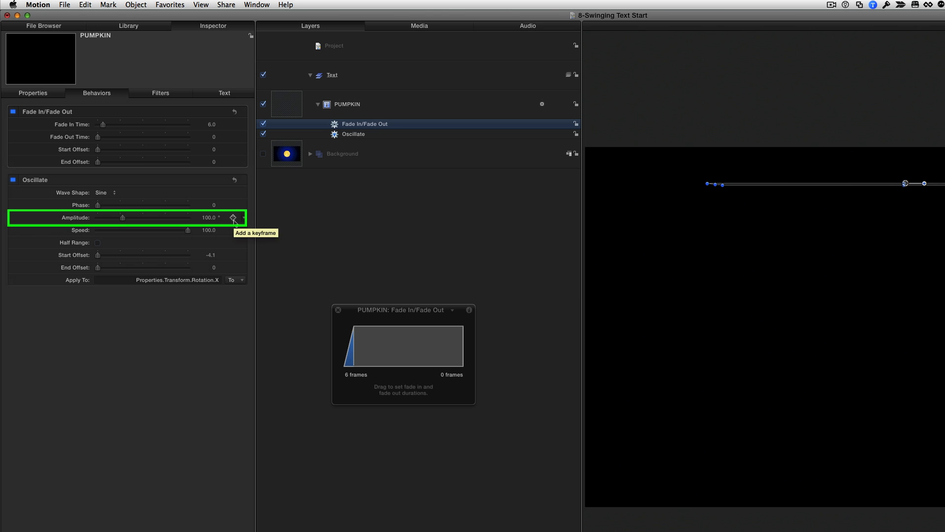
# Keyframe Oscillate amplitude from 100 at frame 0 to 0 at one second, then preview
pyautogui.click(233, 217)
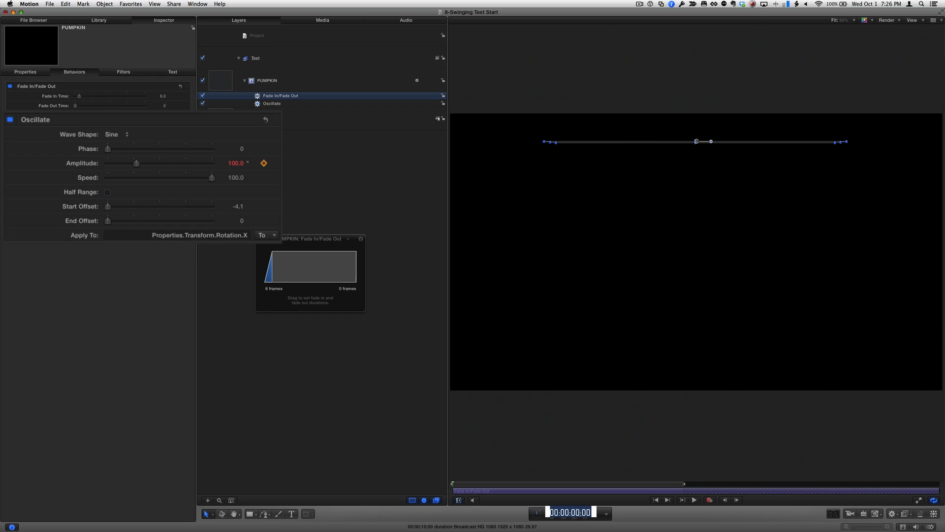
pyautogui.write('1.')
pyautogui.press('Return')
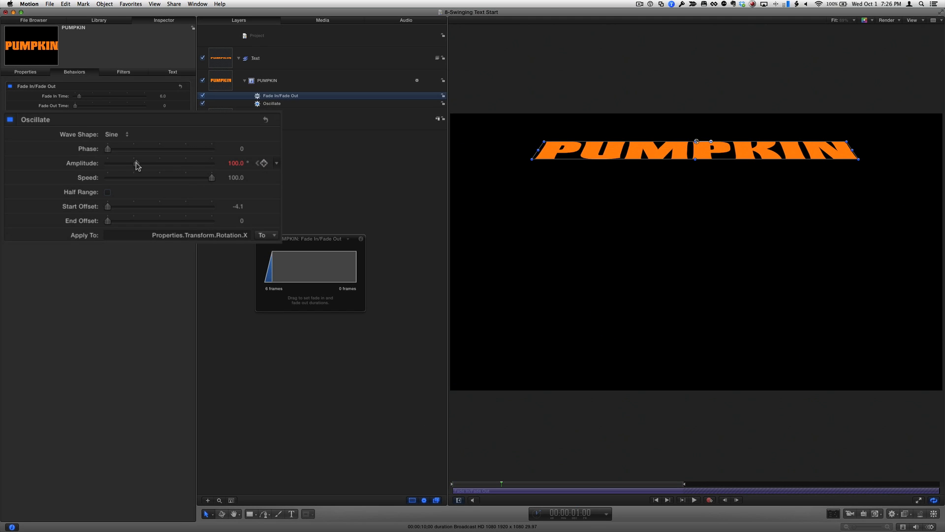
pyautogui.moveTo(137, 164); pyautogui.dragTo(101, 168)
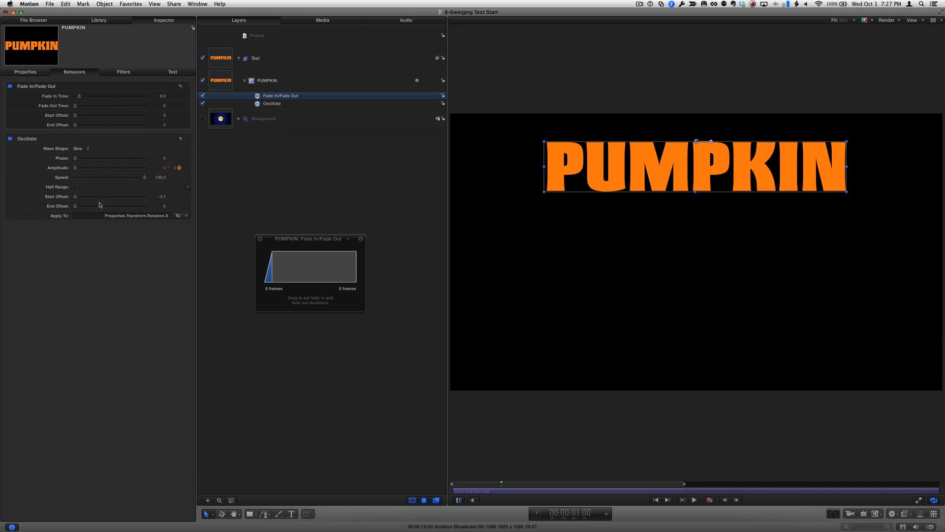
pyautogui.click(656, 500)
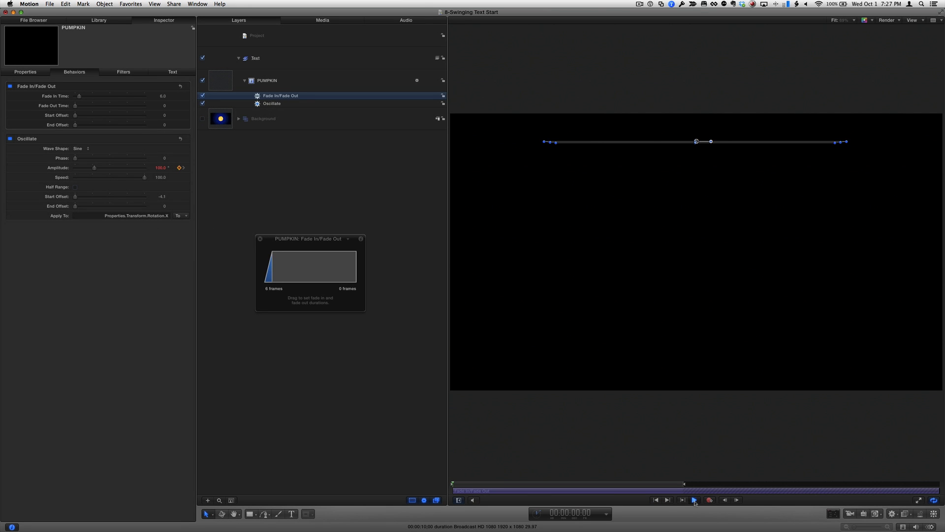
pyautogui.click(695, 500)
pyautogui.click(695, 500)
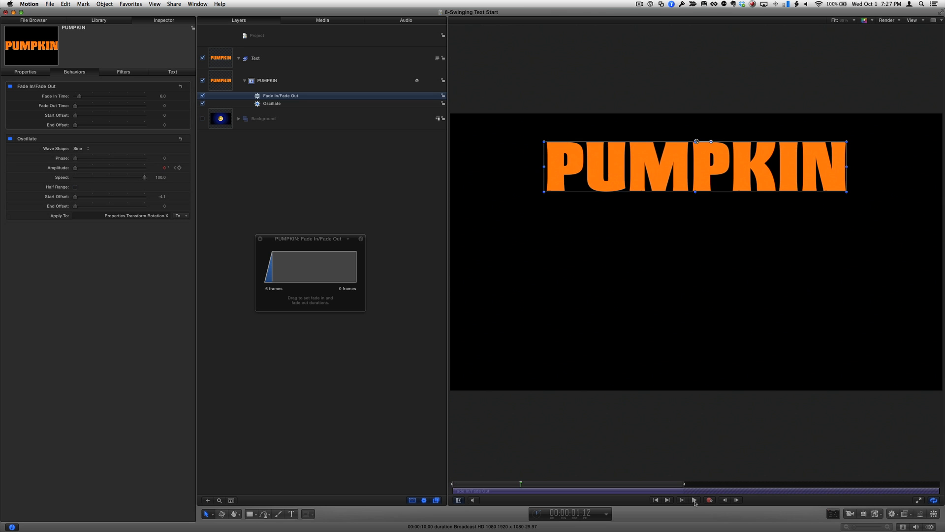
# Show the Timeline, set the Oscillate behaviour's speed to 113, and play from the start
pyautogui.press('super+7')
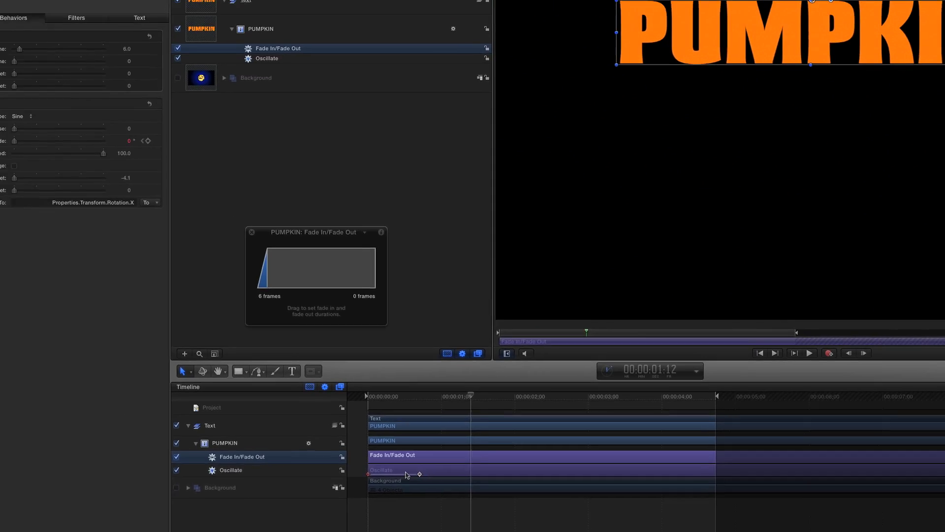
pyautogui.click(125, 375)
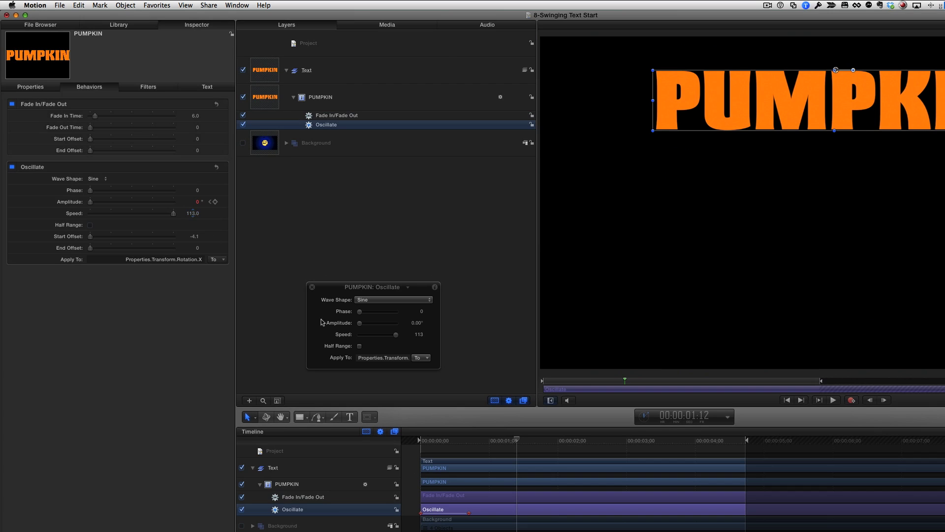
pyautogui.press('Home')
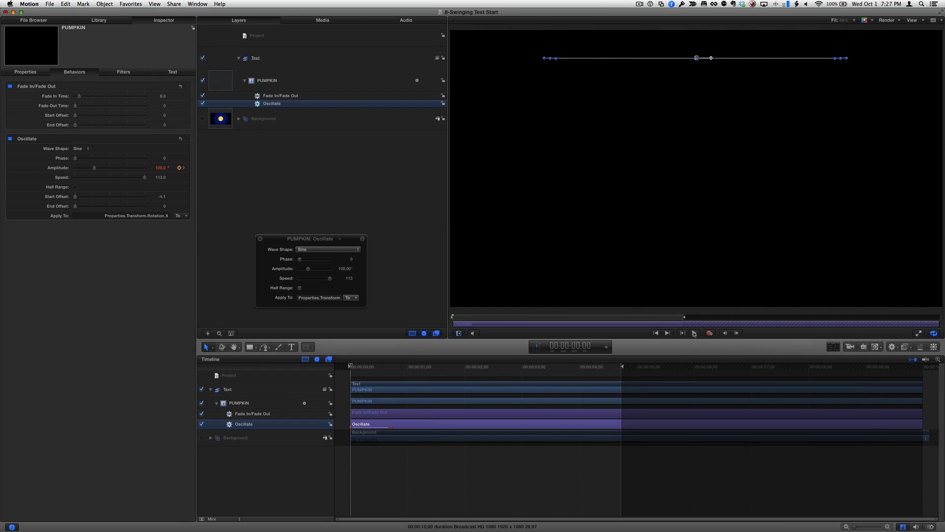
pyautogui.click(694, 333)
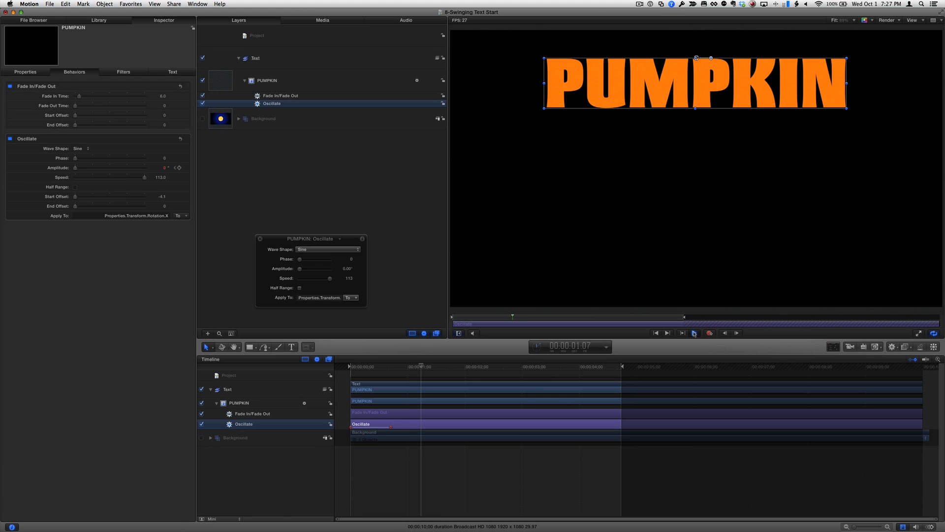
# In the Keyframe Editor, drag Bezier handles to ease the amplitude curve between keyframes
pyautogui.click(694, 333)
pyautogui.press('super+8')
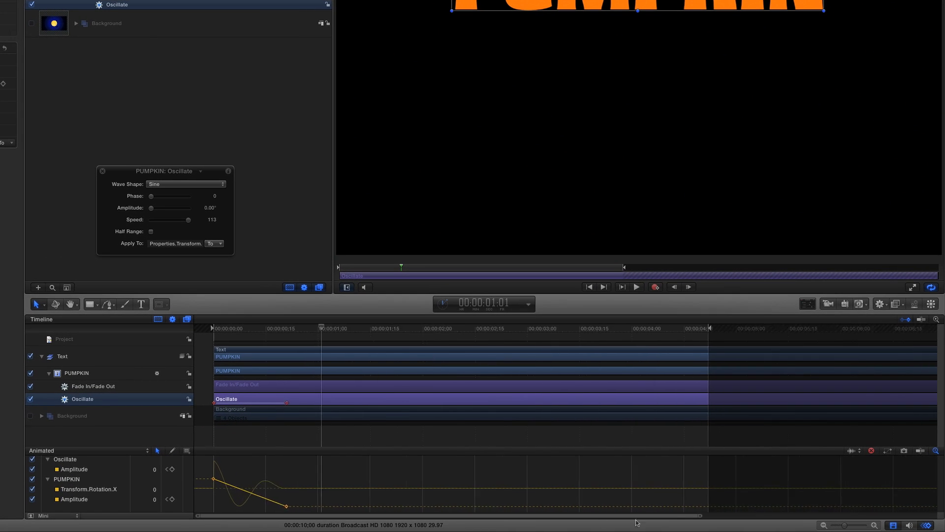
pyautogui.press('super+equal')
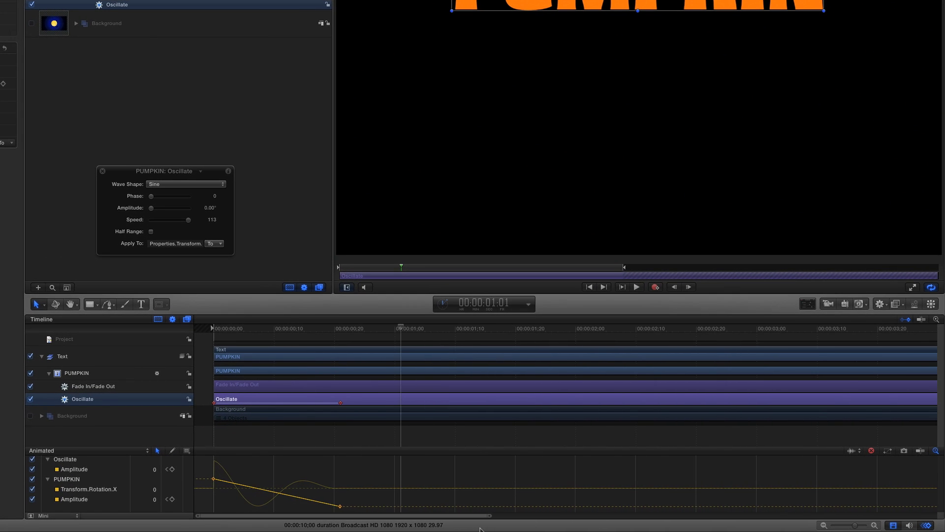
pyautogui.moveTo(214, 481); pyautogui.dragTo(232, 484)
pyautogui.moveTo(340, 507); pyautogui.dragTo(294, 485)
pyautogui.moveTo(214, 481); pyautogui.dragTo(258, 482)
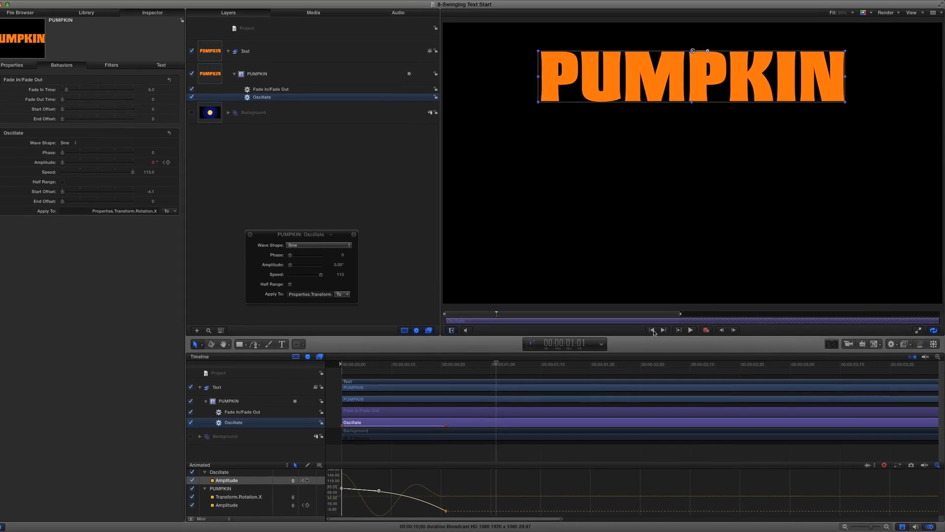
# Preview the eased swing, hide the keyframe curves, and zoom the timeline out to five seconds
pyautogui.click(590, 286)
pyautogui.click(636, 287)
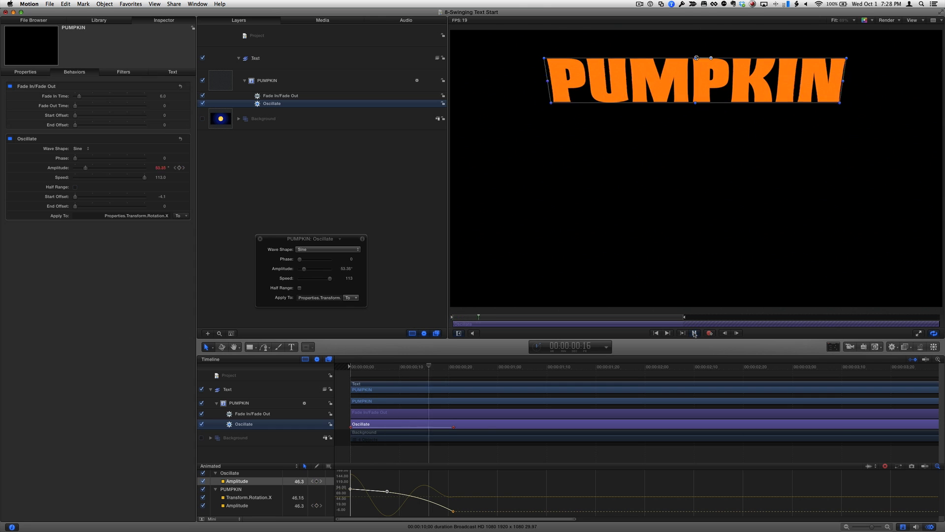
pyautogui.click(695, 334)
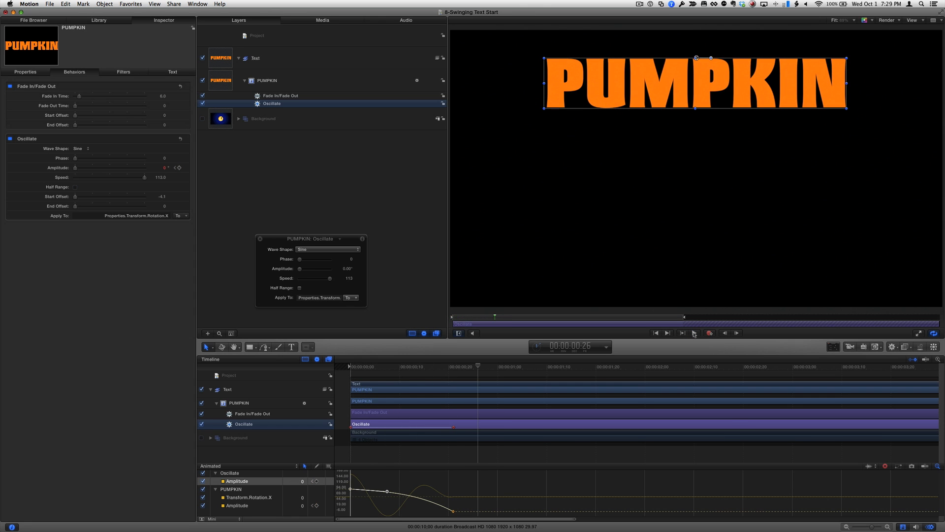
pyautogui.press('super+8')
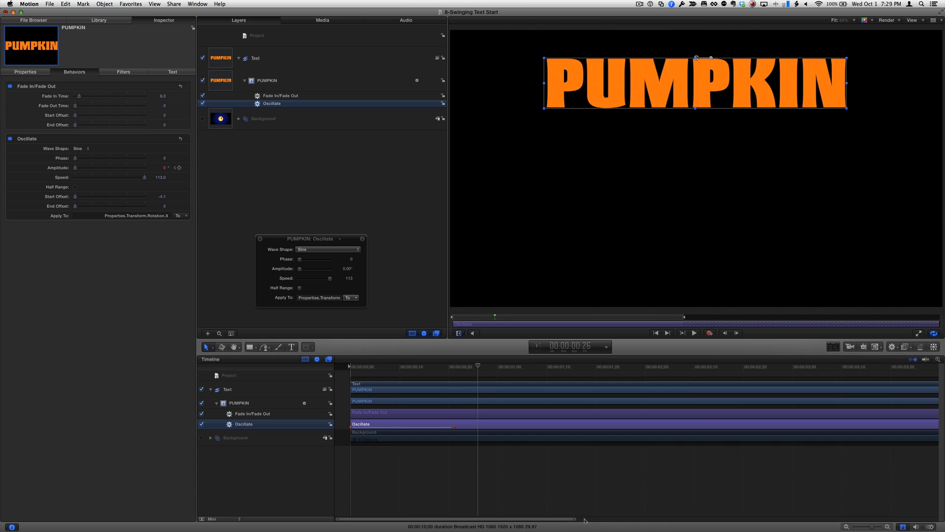
pyautogui.moveTo(585, 521); pyautogui.dragTo(655, 522)
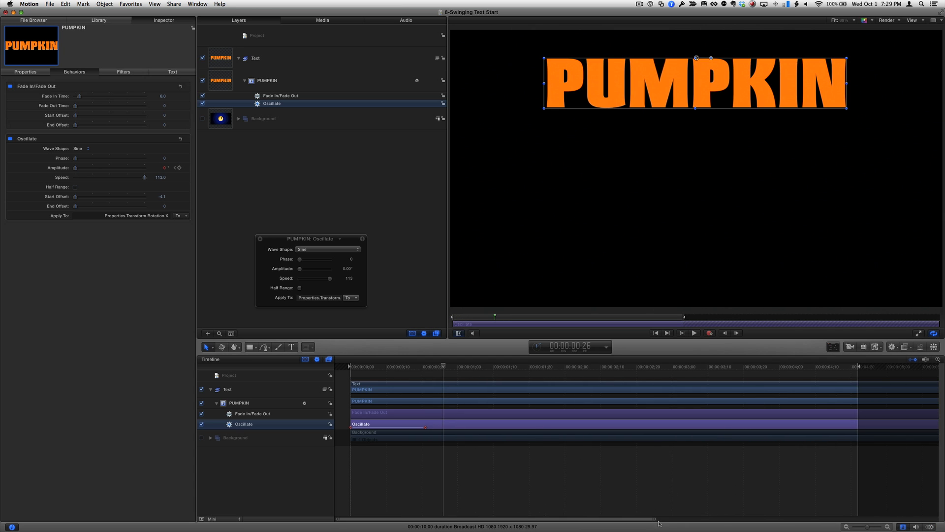
# Duplicate the PUMPKIN text layer, move the copy below it and retype it as SPICE
pyautogui.click(338, 84)
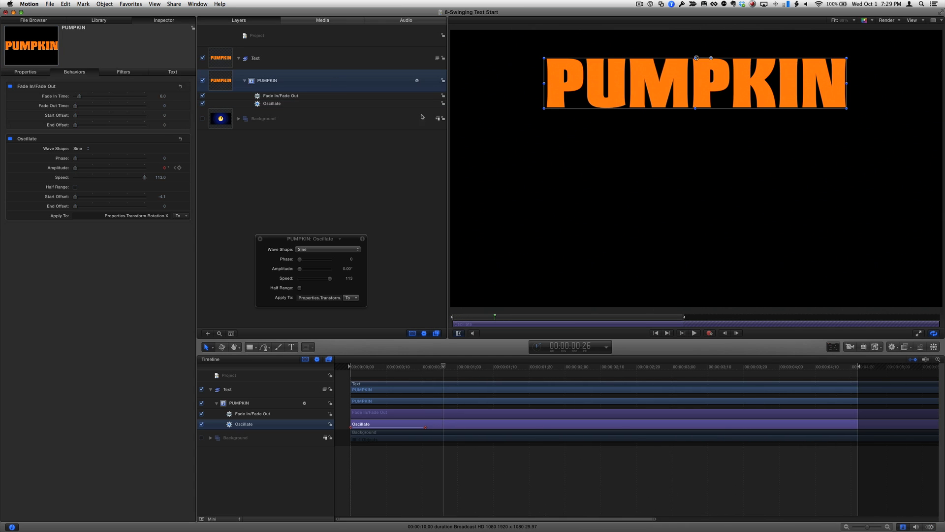
pyautogui.press('super+d')
pyautogui.moveTo(681, 96); pyautogui.dragTo(682, 145)
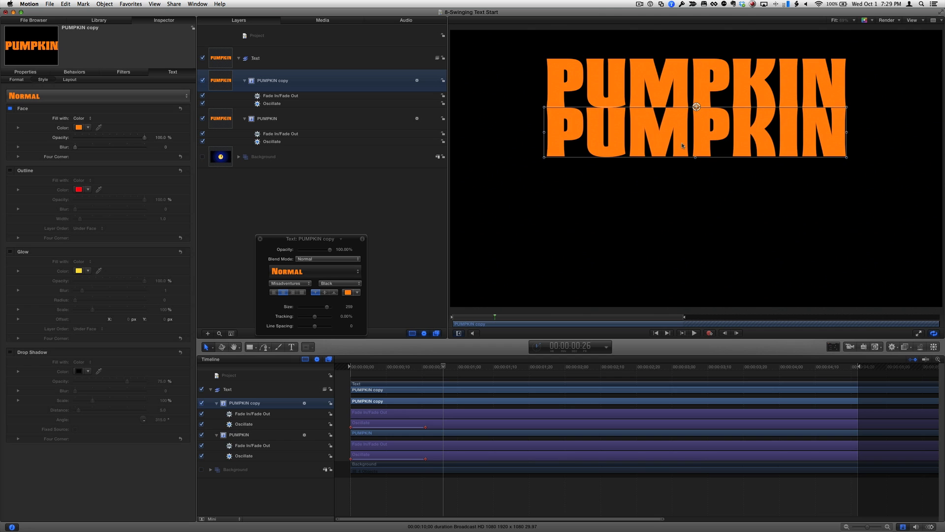
pyautogui.doubleClick(681, 143)
pyautogui.write('SPICE')
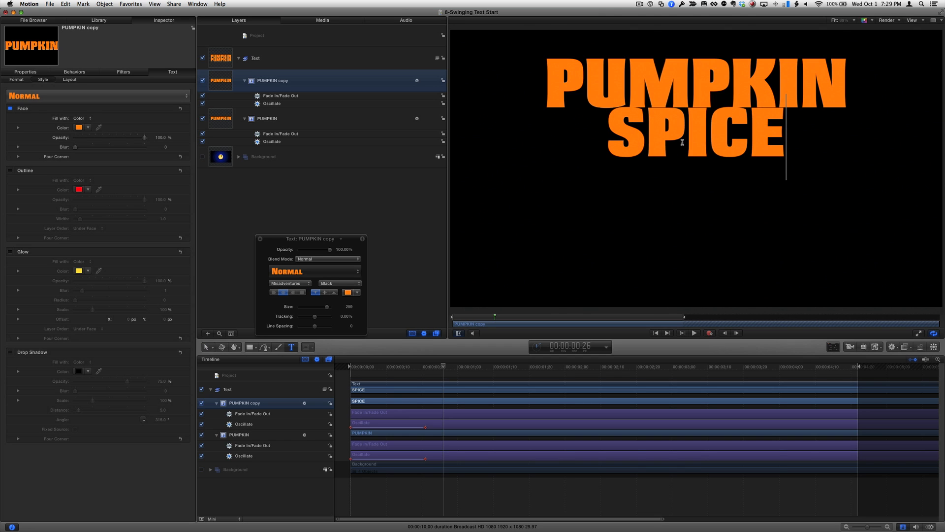
# Widen SPICE to match PUMPKIN's width and colour it red-orange
pyautogui.press('Escape')
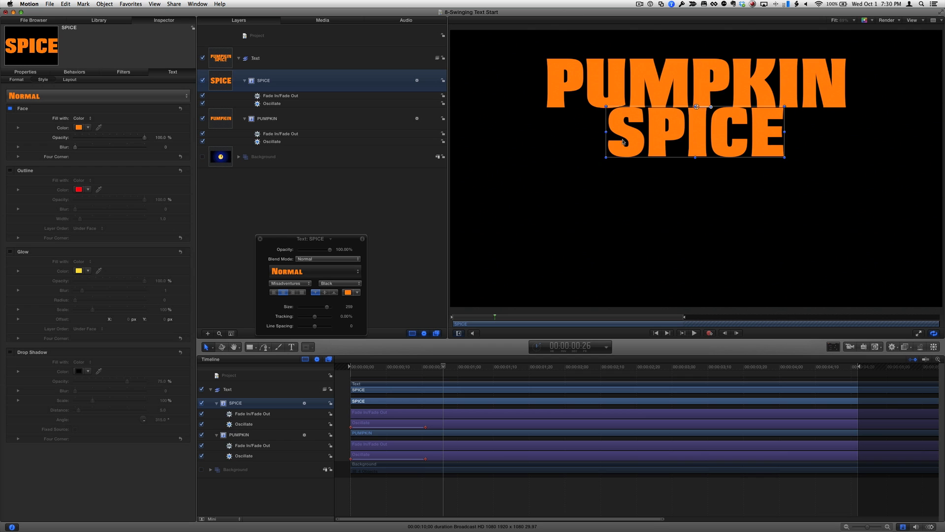
pyautogui.moveTo(606, 132); pyautogui.dragTo(543, 130)
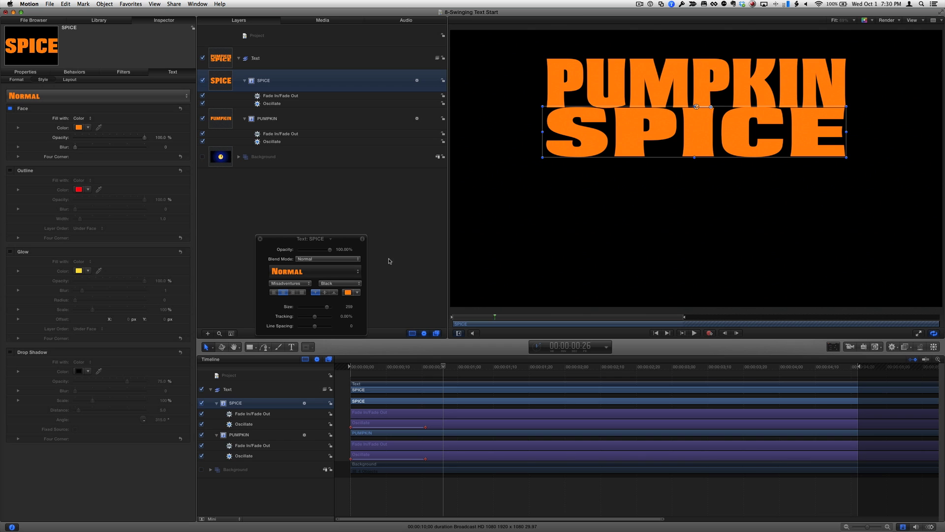
pyautogui.moveTo(356, 294); pyautogui.dragTo(412, 255)
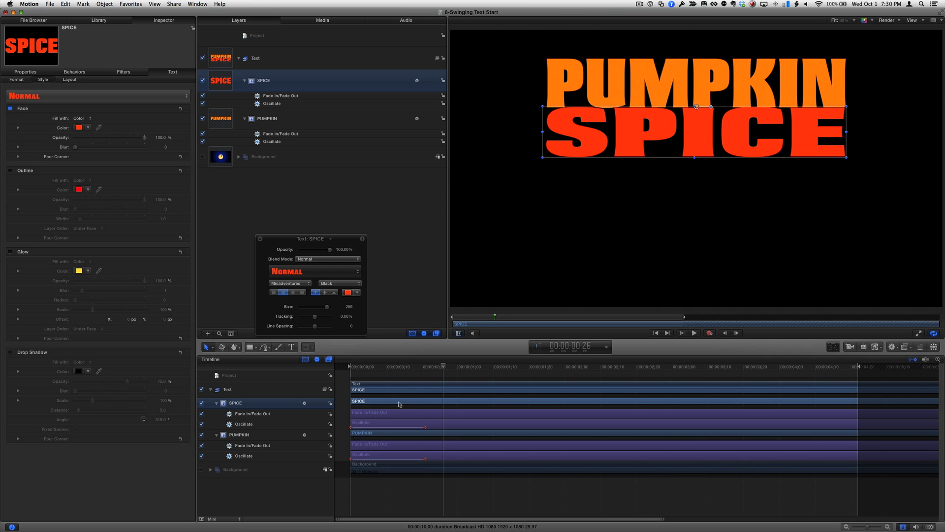
# Shift the SPICE layer's Timeline bar later, to about frame 17
pyautogui.moveTo(399, 405); pyautogui.dragTo(435, 405)
pyautogui.moveTo(433, 367)
pyautogui.mouseDown()
pyautogui.moveTo(372, 367)
pyautogui.moveTo(415, 368)
pyautogui.mouseUp()
pyautogui.moveTo(422, 403); pyautogui.dragTo(447, 402)
# Preview the staggered animation from the start and select SPICE's Oscillate behavior
pyautogui.press('Home')
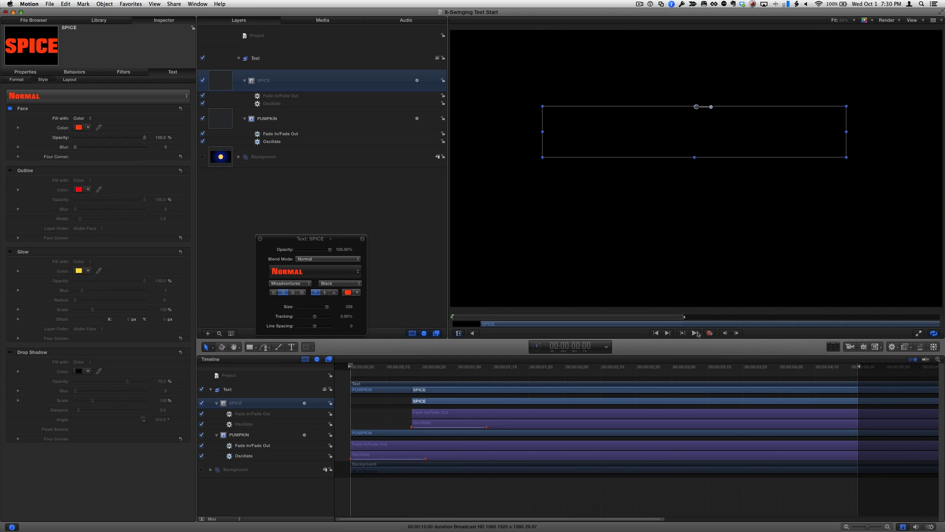
pyautogui.click(696, 334)
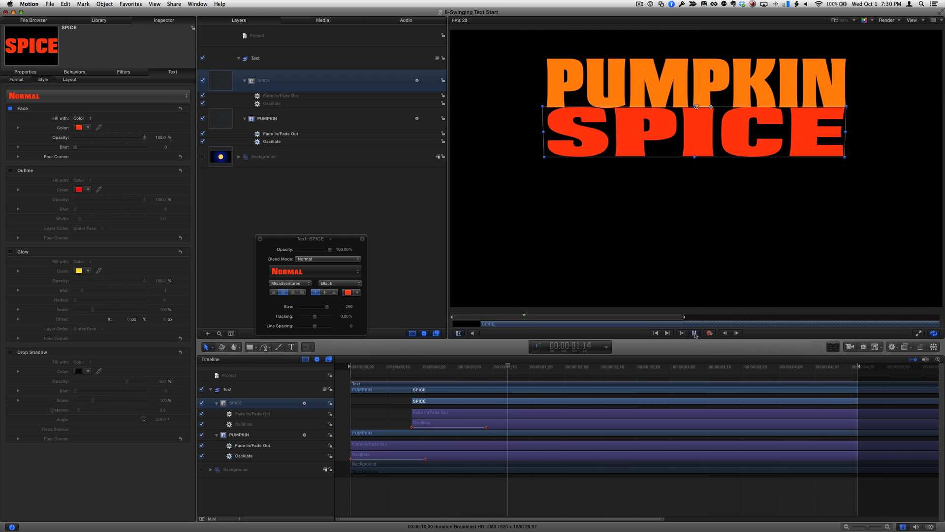
pyautogui.click(695, 333)
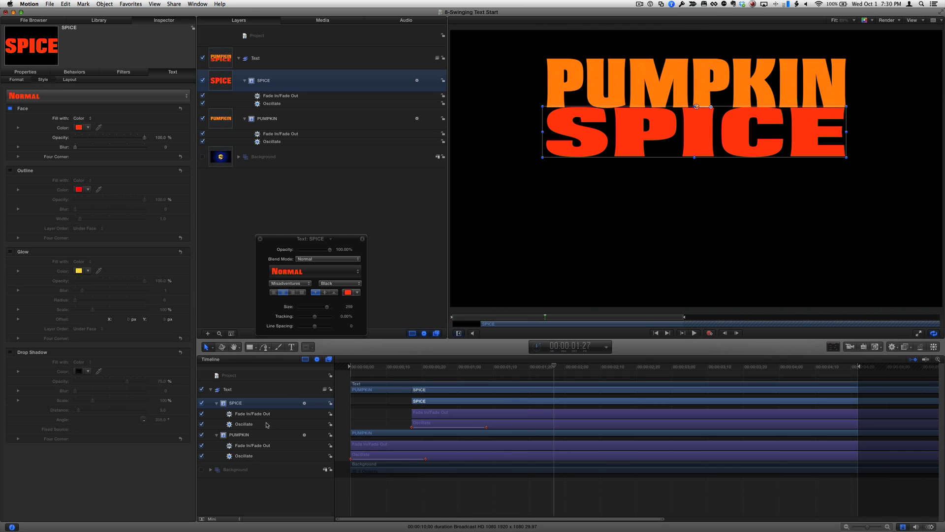
pyautogui.click(267, 423)
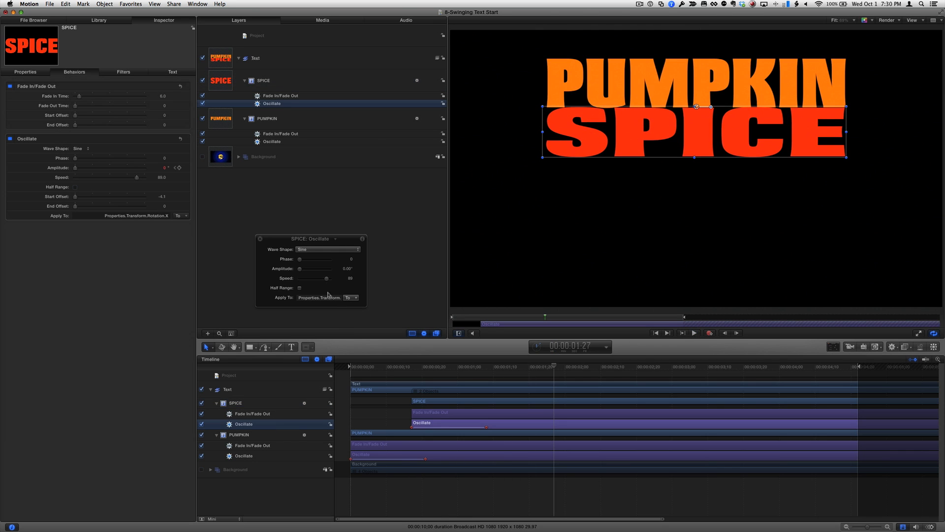
pyautogui.click(350, 367)
pyautogui.press('space')
# Duplicate the SPICE layer below itself and retype the copy as LATTE
pyautogui.click(629, 146)
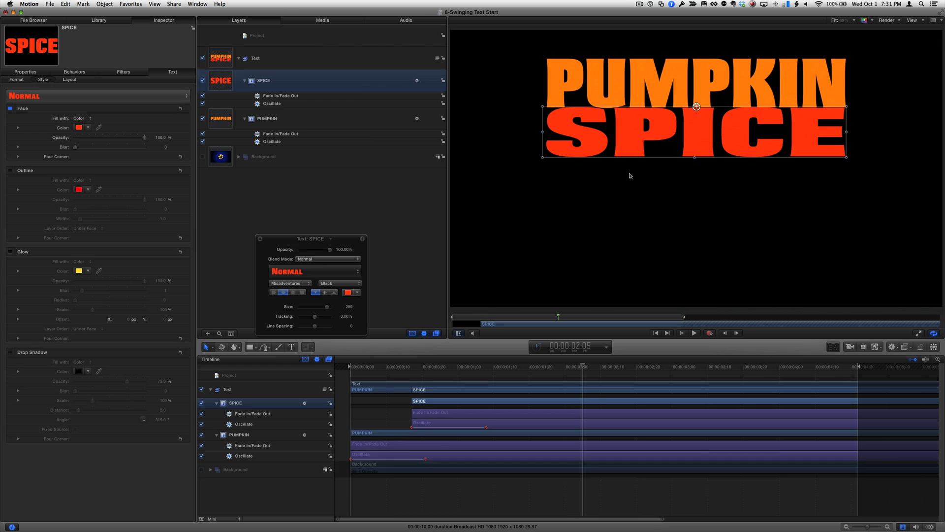
pyautogui.moveTo(628, 148); pyautogui.dragTo(632, 198)
pyautogui.doubleClick(632, 198)
pyautogui.write('LATTE')
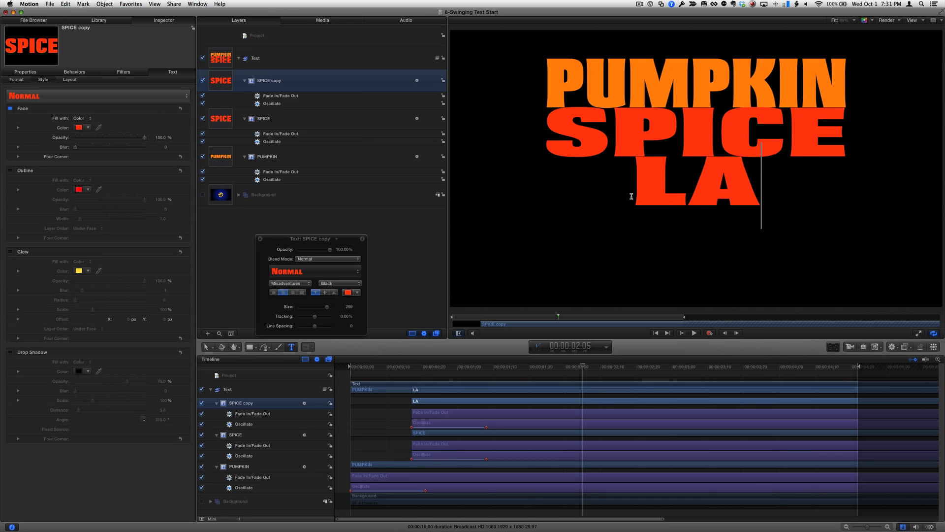
pyautogui.press('Escape')
# Widen LATTE to match the lines above, make it white, and start it later than SPICE
pyautogui.moveTo(537, 181); pyautogui.dragTo(542, 181)
pyautogui.click(357, 293)
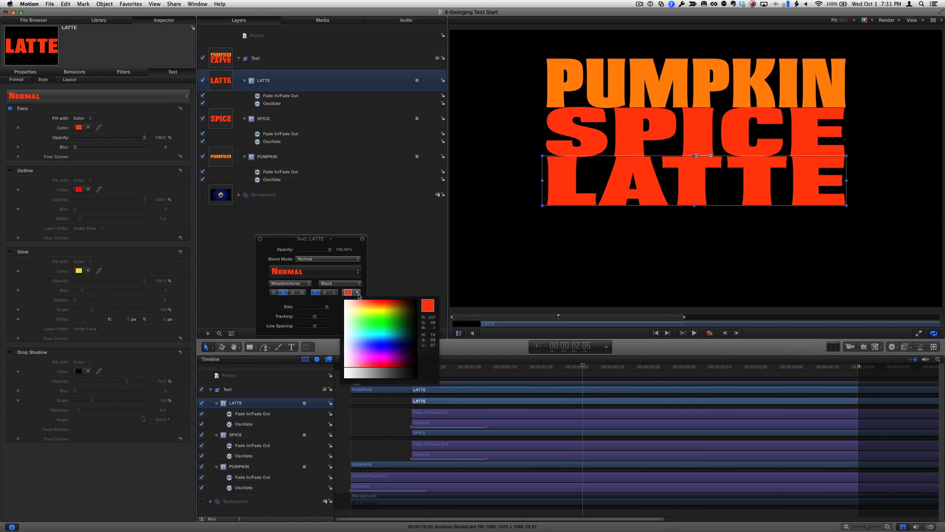
pyautogui.click(350, 301)
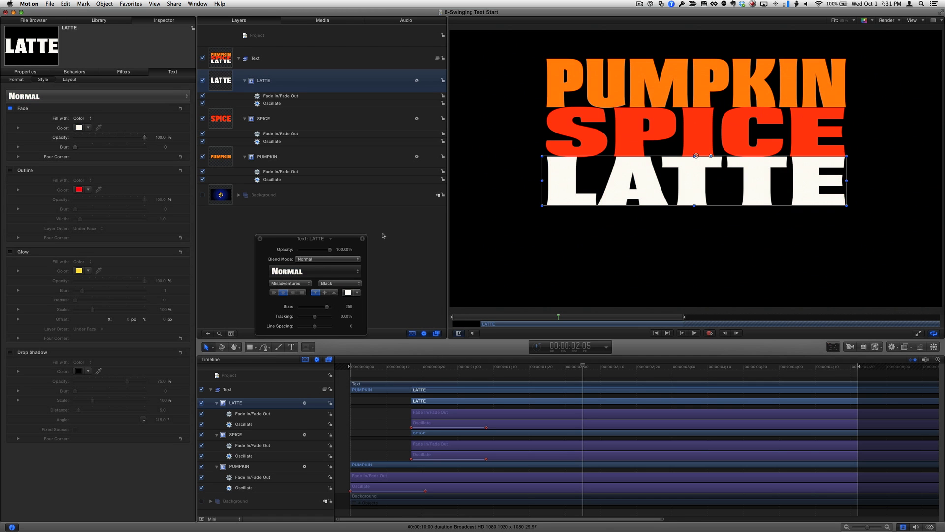
pyautogui.moveTo(466, 405); pyautogui.dragTo(592, 405)
# Play the three-line animation from the start until LATTE settles
pyautogui.click(656, 333)
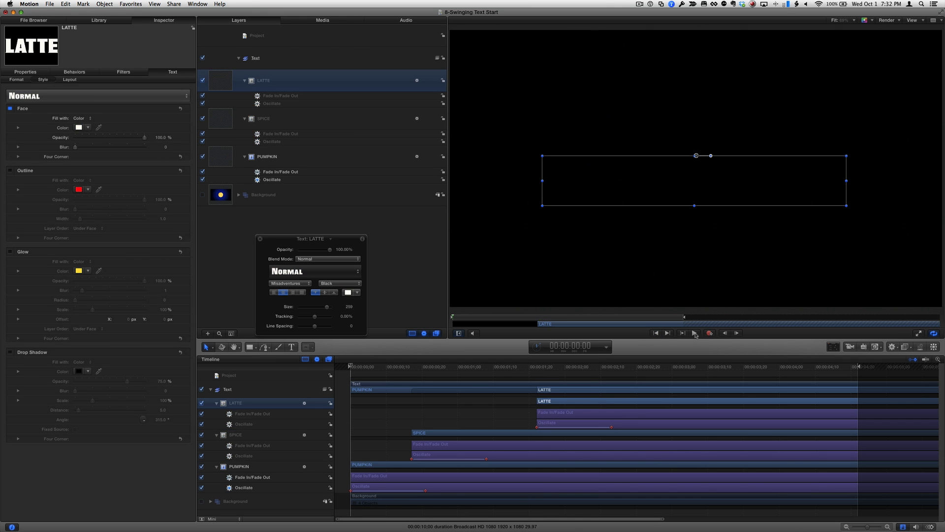
pyautogui.click(694, 333)
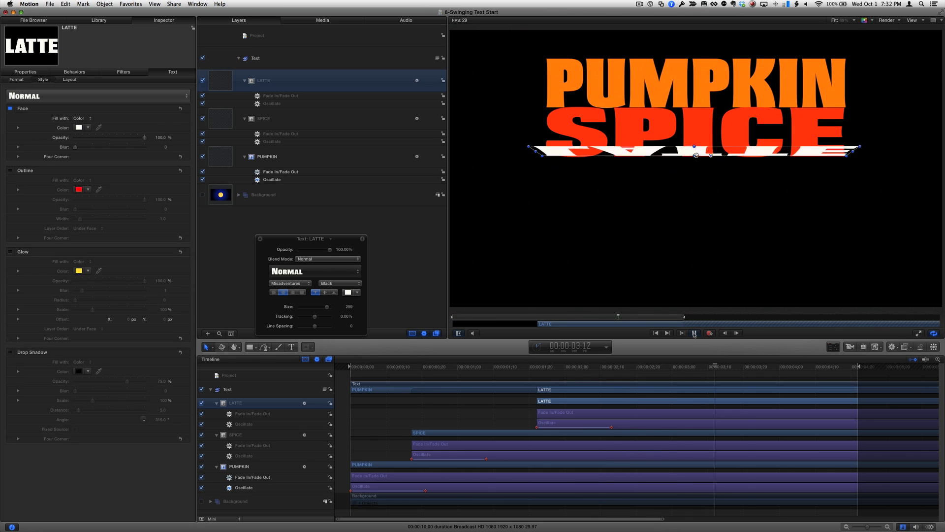
pyautogui.click(694, 334)
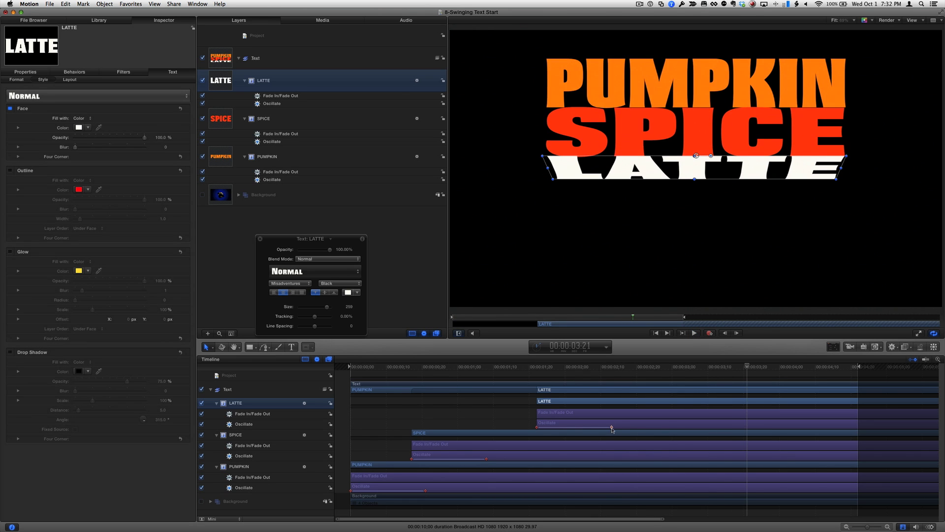
# Shorten LATTE's Oscillate behavior and reduce its swing amplitude to 72.4°
pyautogui.moveTo(611, 429); pyautogui.dragTo(597, 430)
pyautogui.moveTo(554, 377); pyautogui.dragTo(534, 365)
pyautogui.click(308, 104)
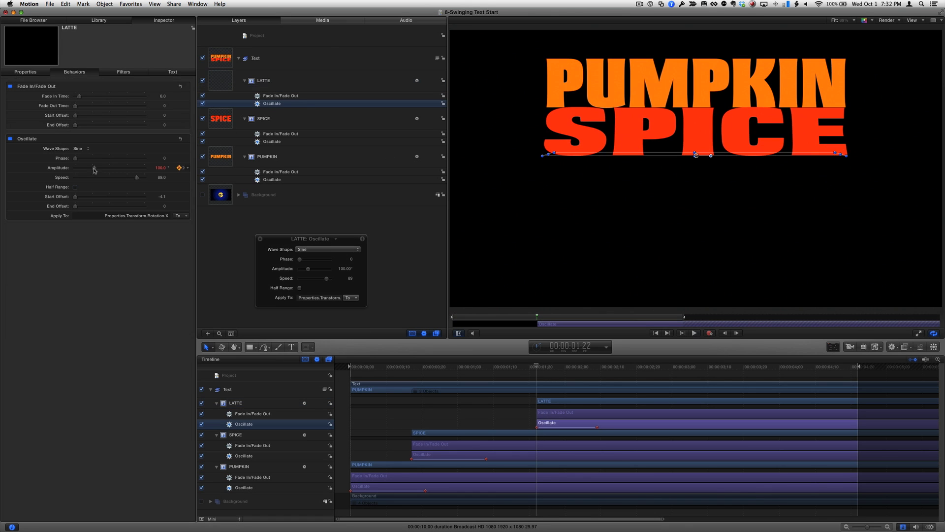
pyautogui.moveTo(92, 170); pyautogui.dragTo(90, 171)
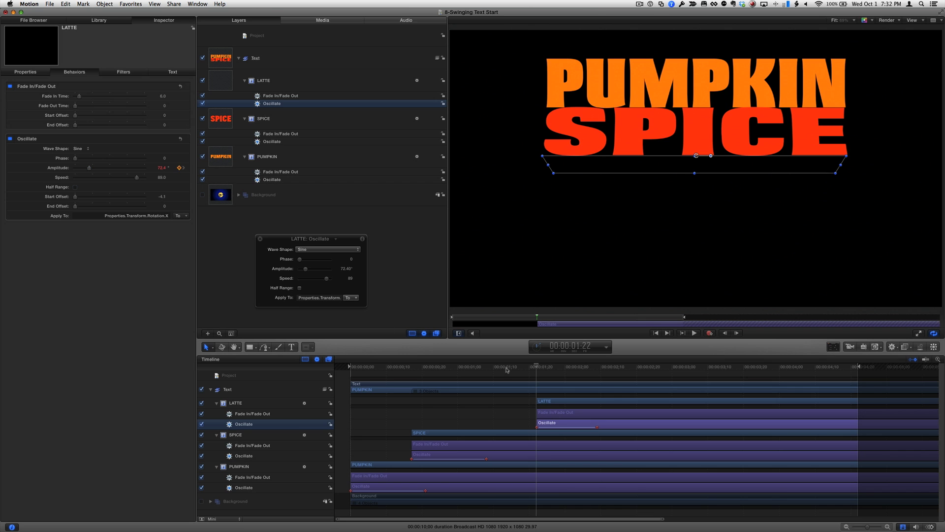
# Start LATTE 3 frames earlier and SPICE slightly earlier, then replay to check the timing
pyautogui.moveTo(563, 402); pyautogui.dragTo(551, 403)
pyautogui.moveTo(472, 434); pyautogui.dragTo(468, 433)
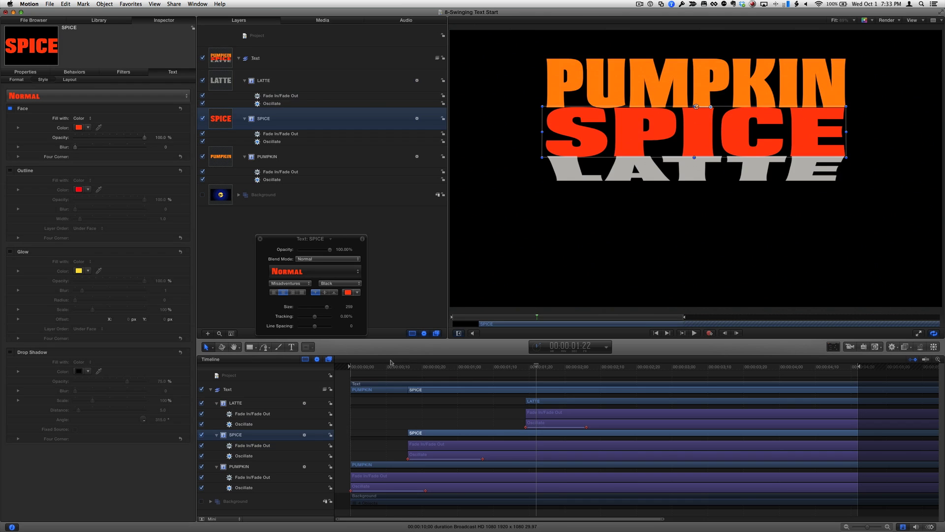
pyautogui.press('Home')
pyautogui.click(416, 283)
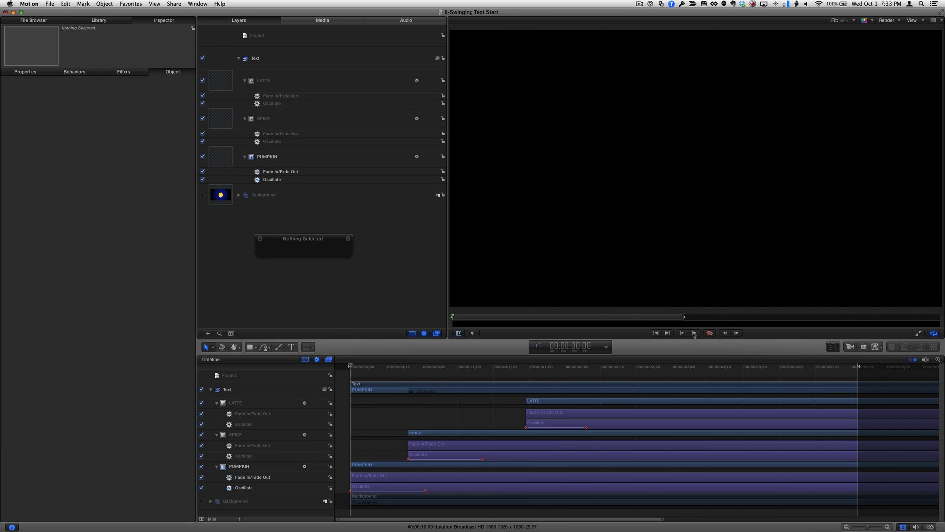
pyautogui.click(694, 333)
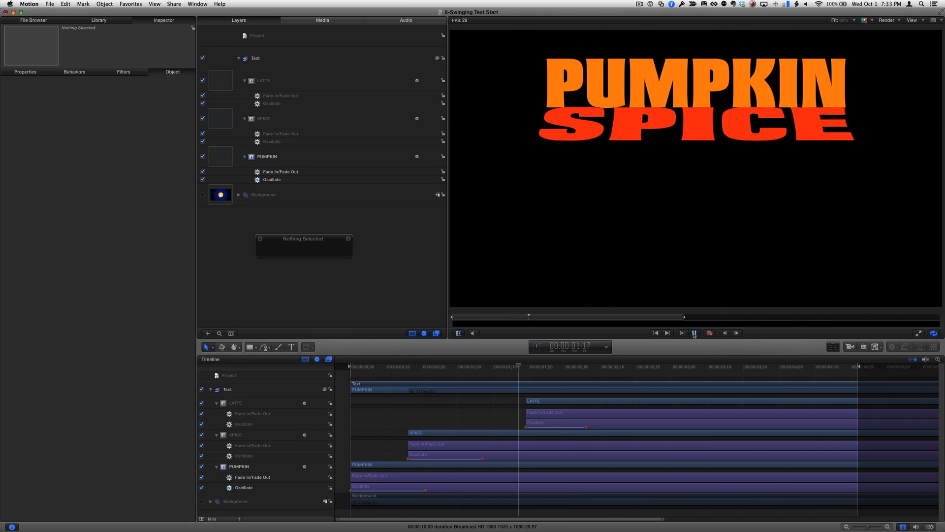
pyautogui.click(694, 333)
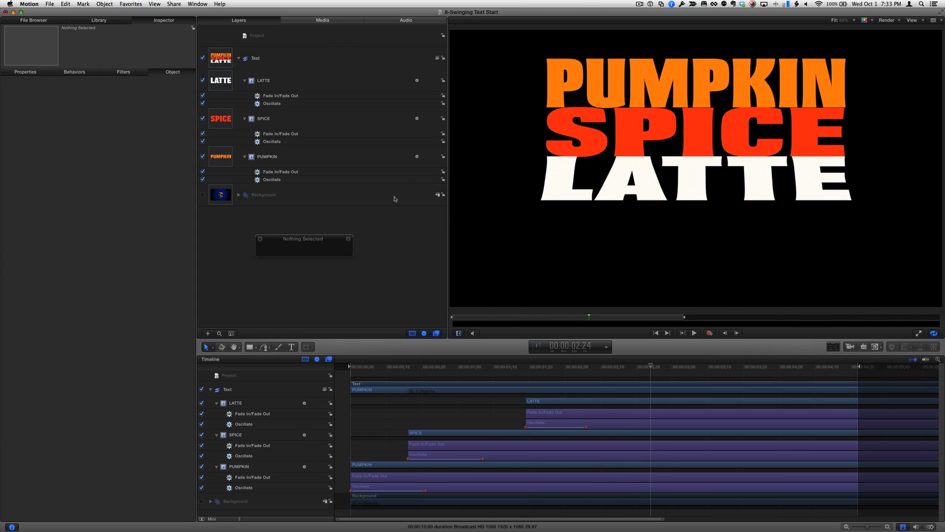
# Turn on the moonlit bat background, then move the text group lower and scale it up
pyautogui.click(202, 195)
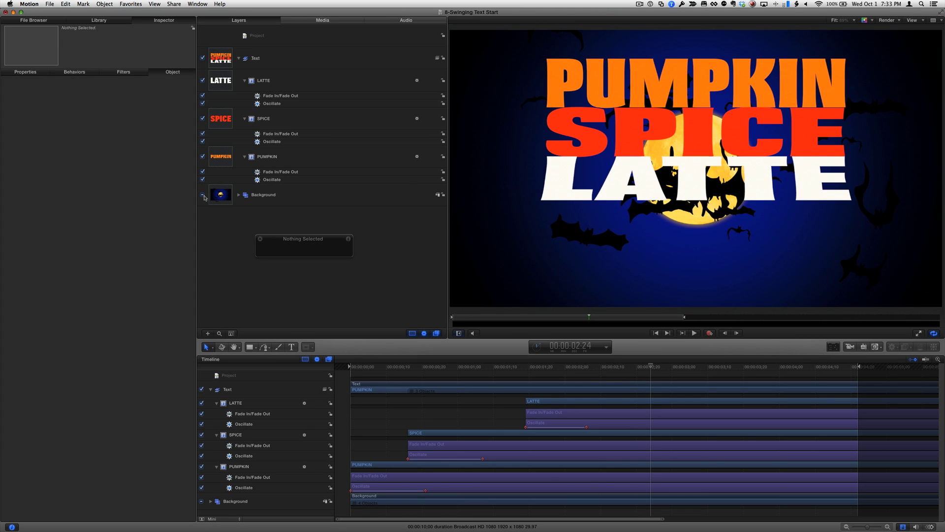
pyautogui.click(293, 62)
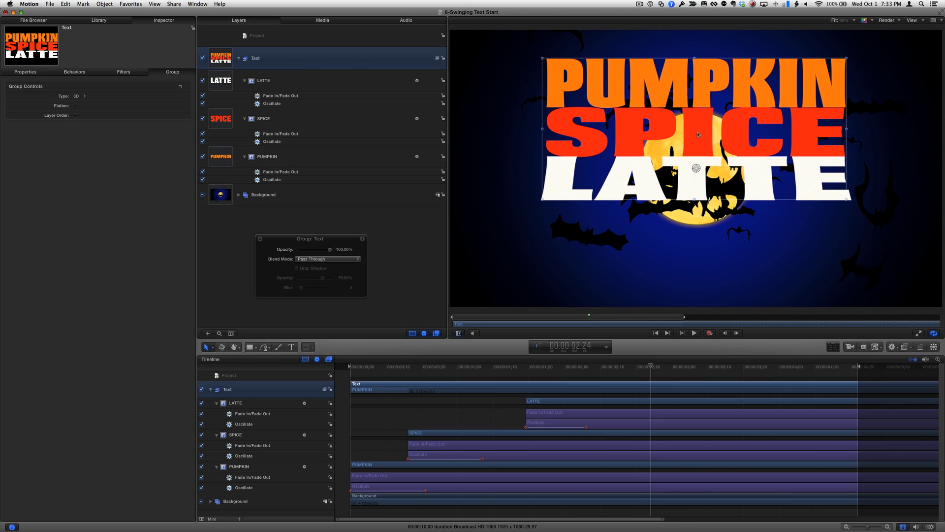
pyautogui.moveTo(697, 133); pyautogui.dragTo(696, 162)
pyautogui.moveTo(542, 229); pyautogui.dragTo(496, 240)
pyautogui.moveTo(693, 160); pyautogui.dragTo(693, 162)
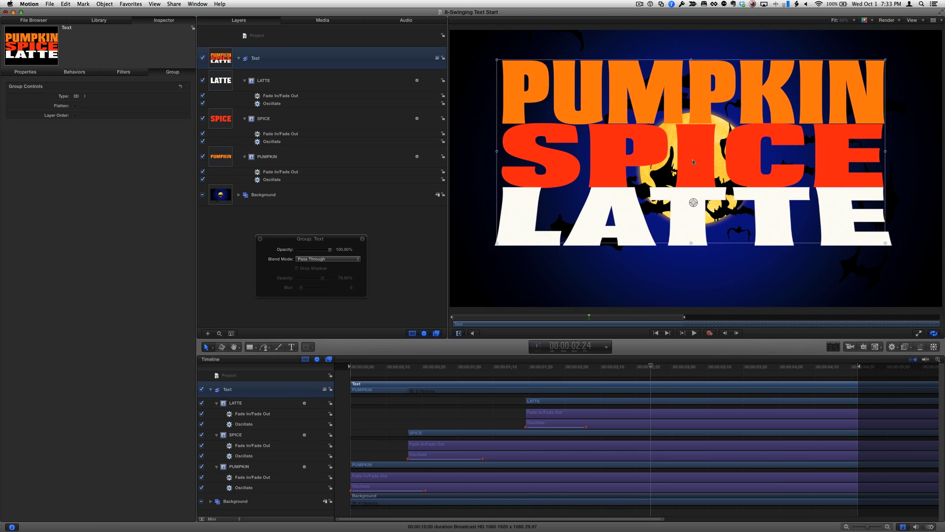
pyautogui.click(396, 239)
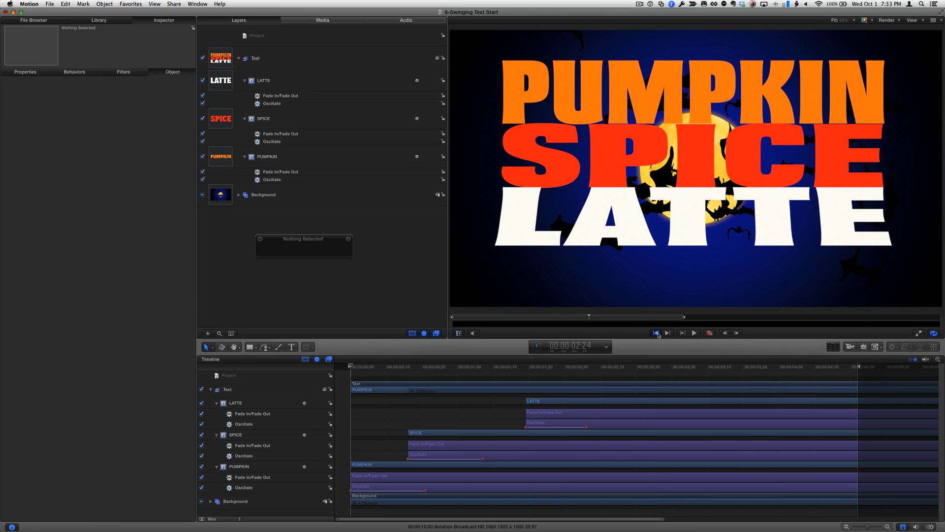